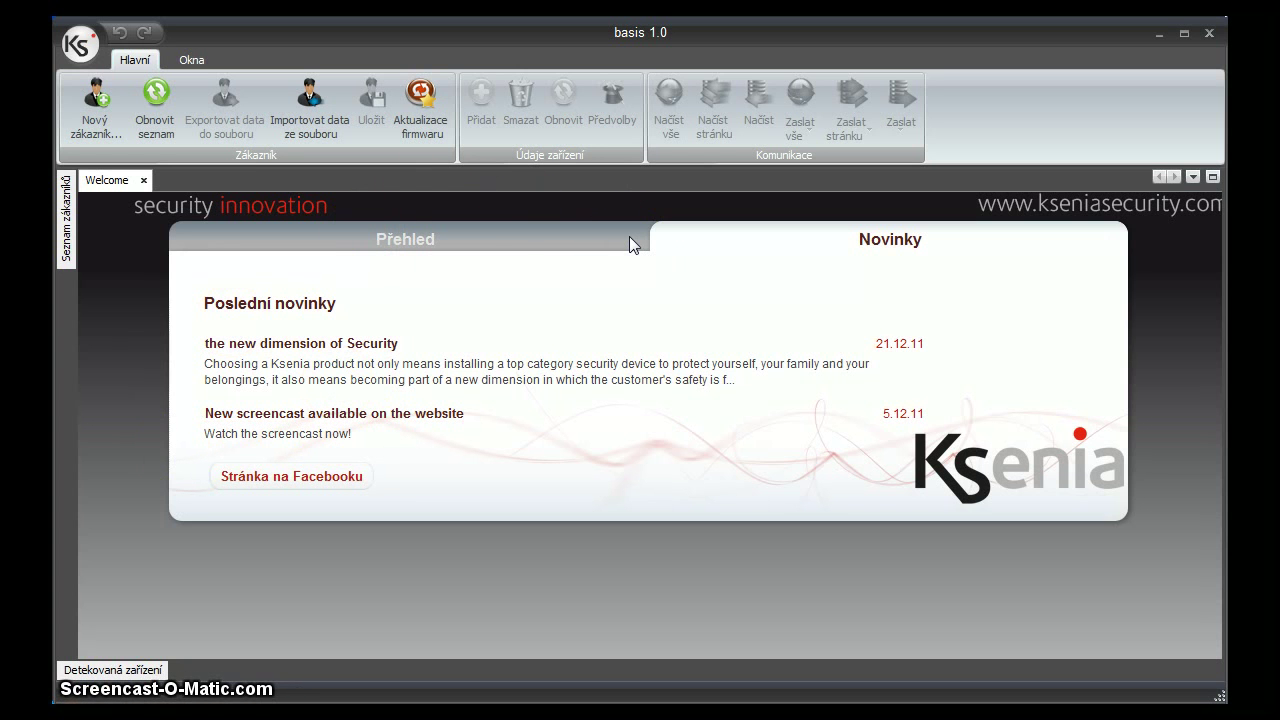
Start a new customer named 'Test' with description 'abcde'.
left_click(66, 235)
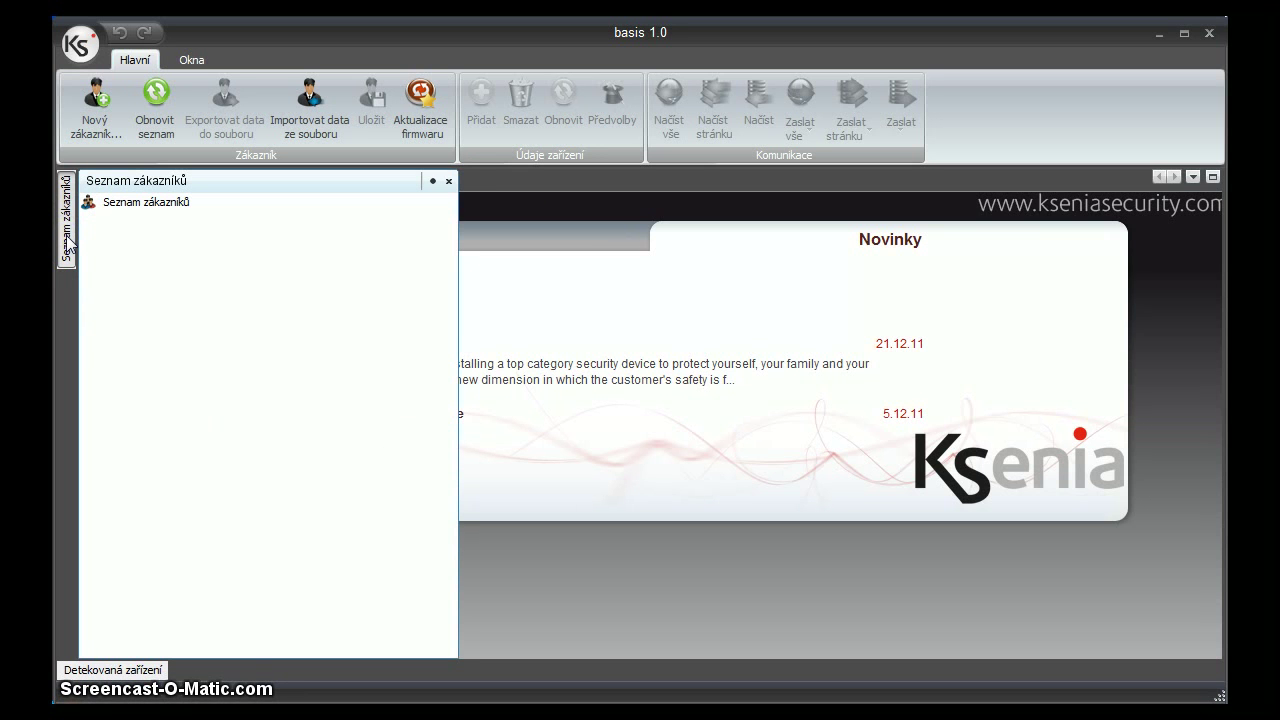
left_click(97, 118)
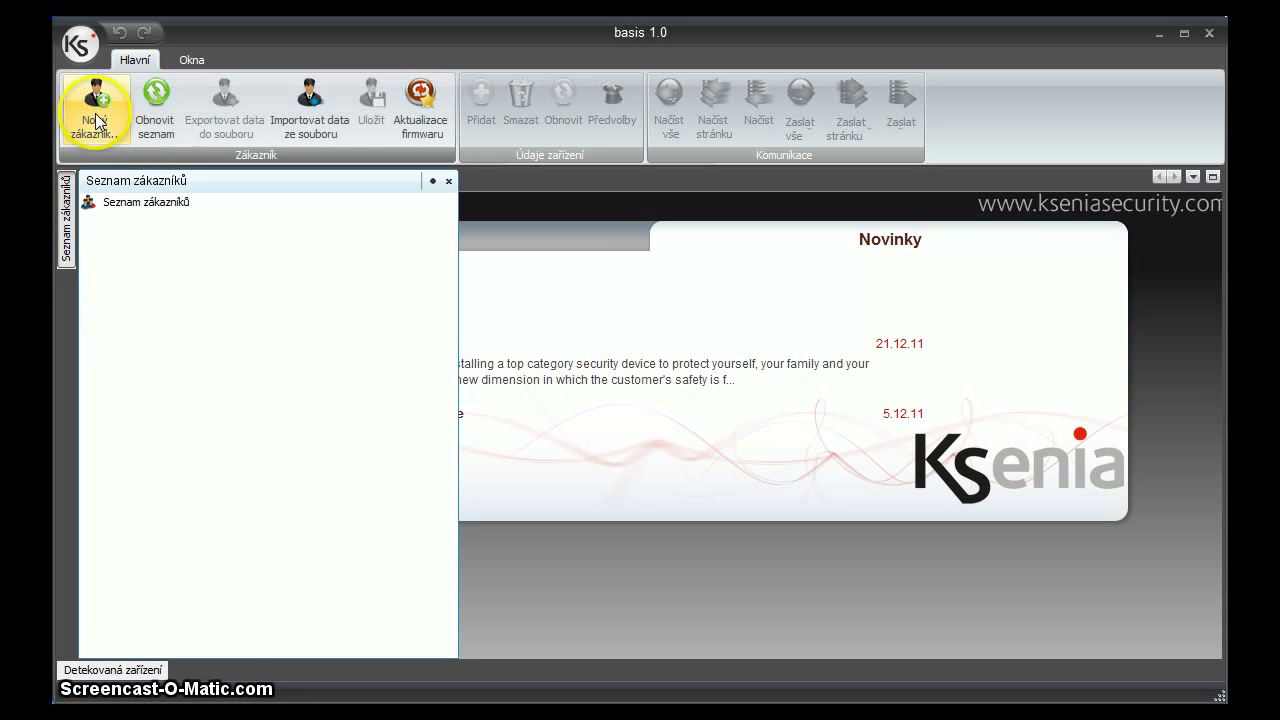
left_click(97, 118)
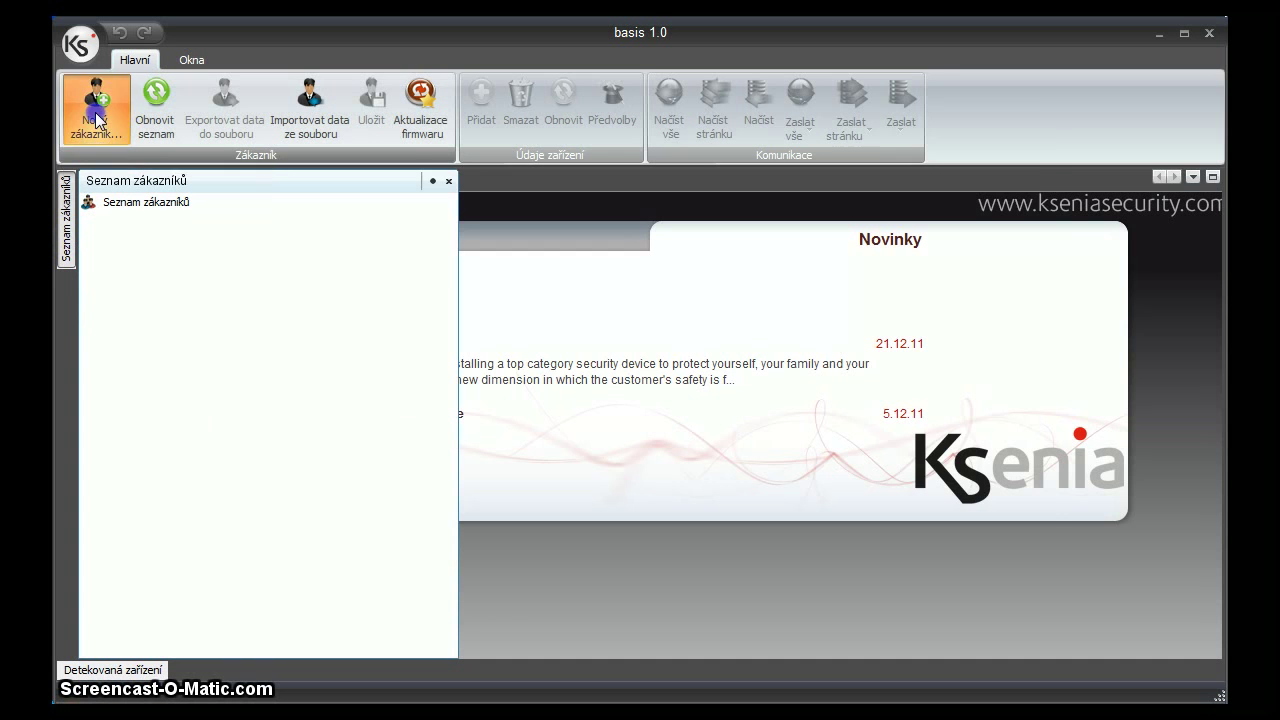
left_click(600, 209)
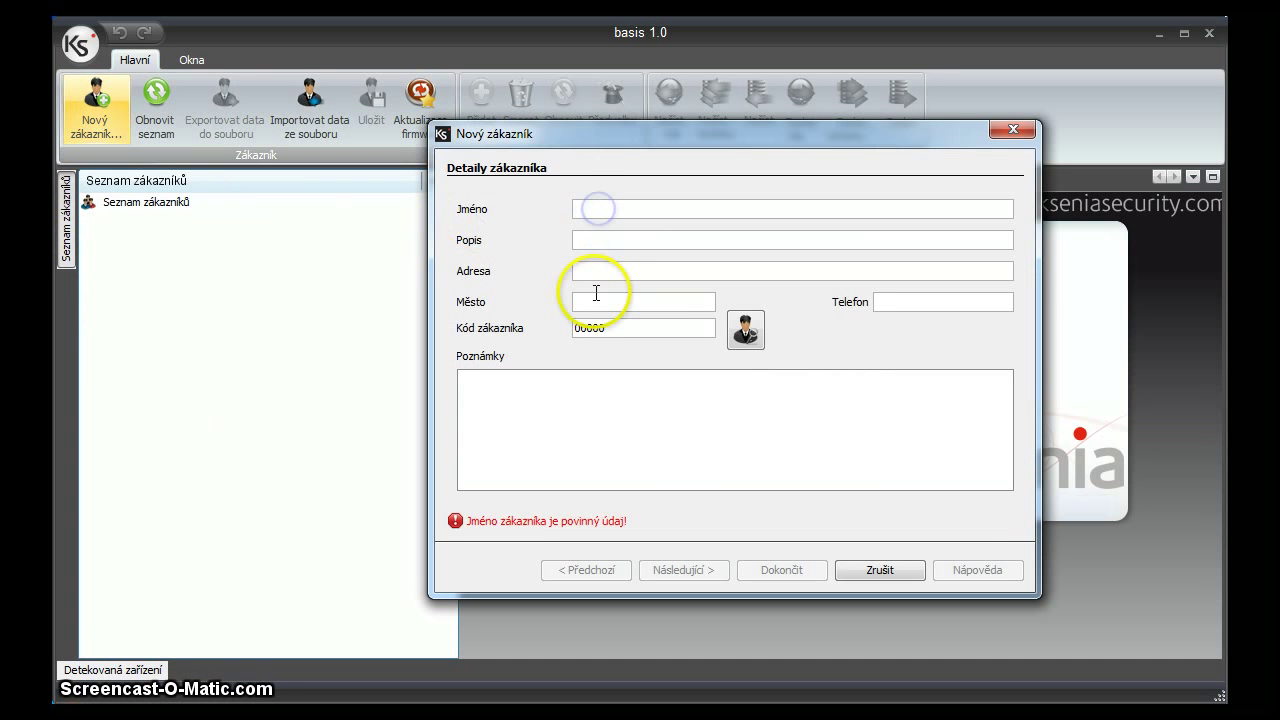
type("Test")
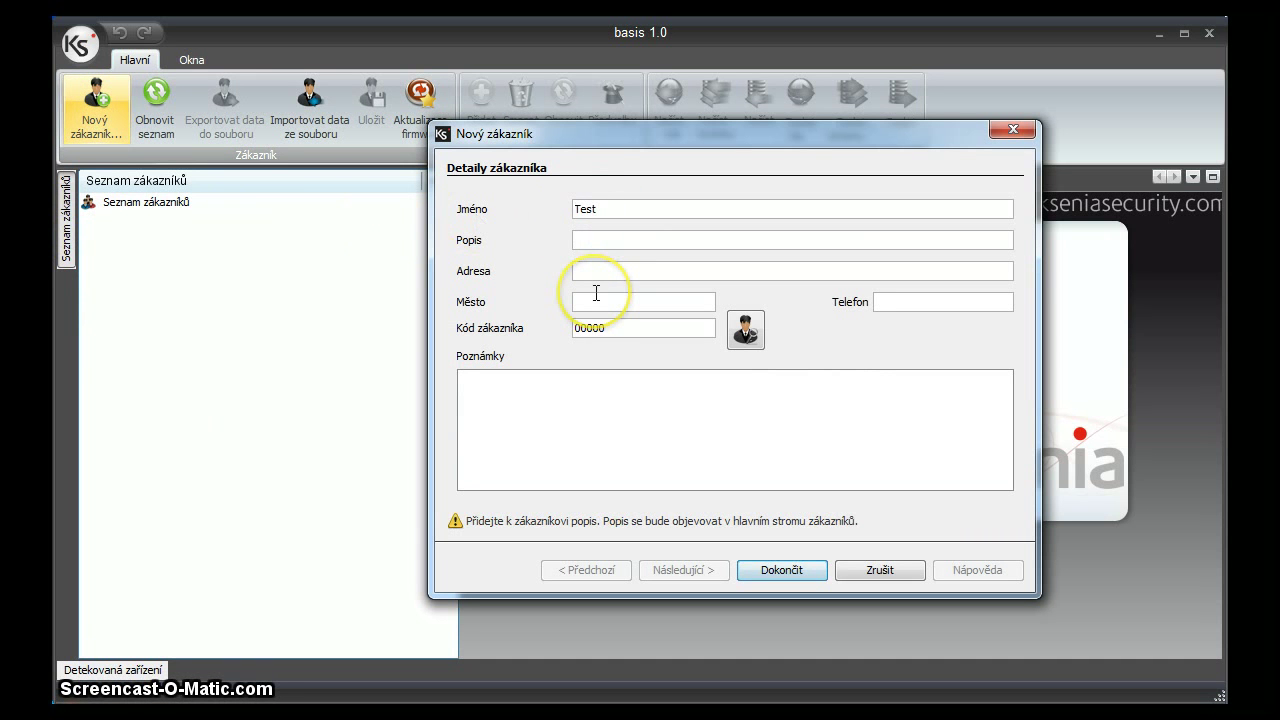
key("Tab")
type("abcde")
Fill in the customer's street address, city, phone number and notes.
left_click(617, 271)
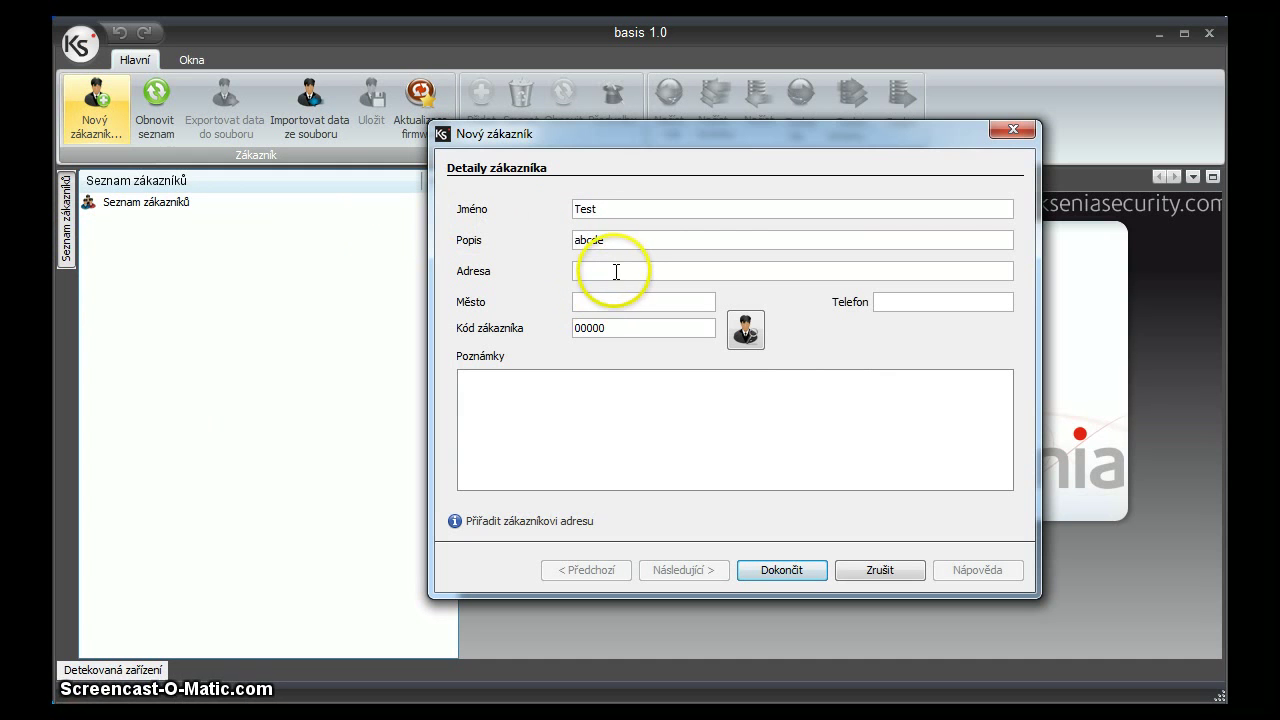
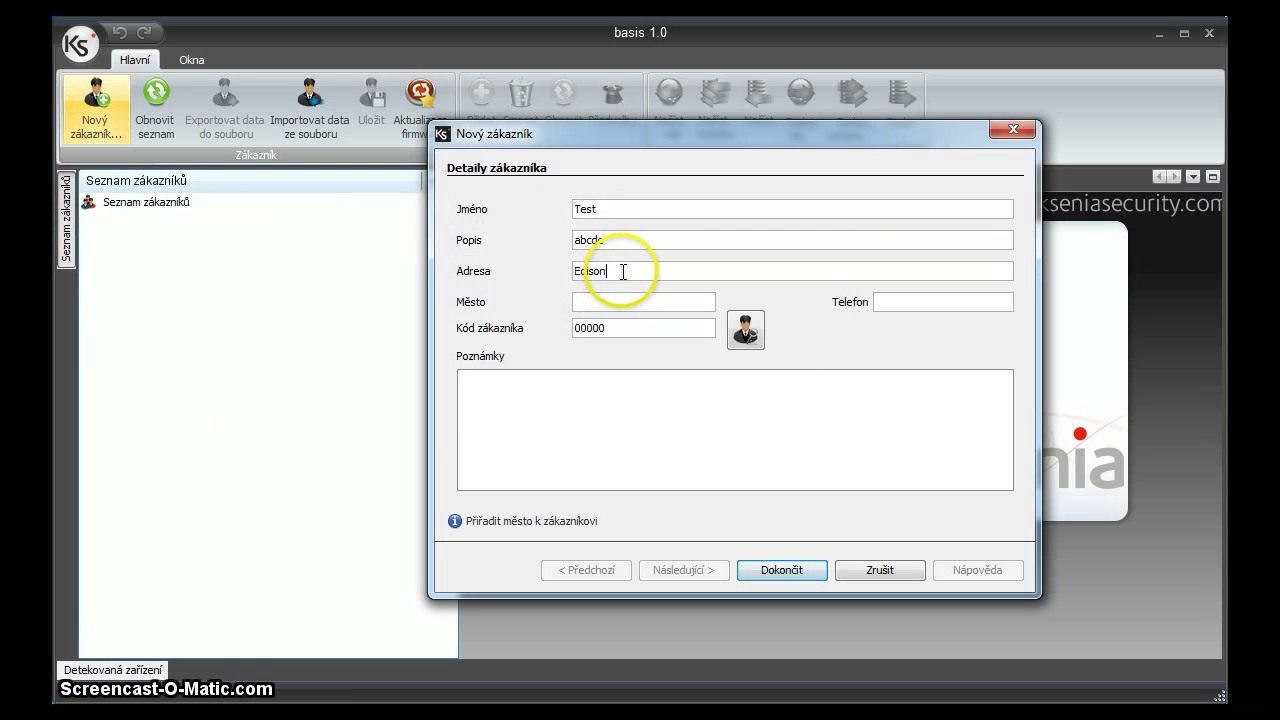
key("Tab")
type("Brno")
left_click(890, 302)
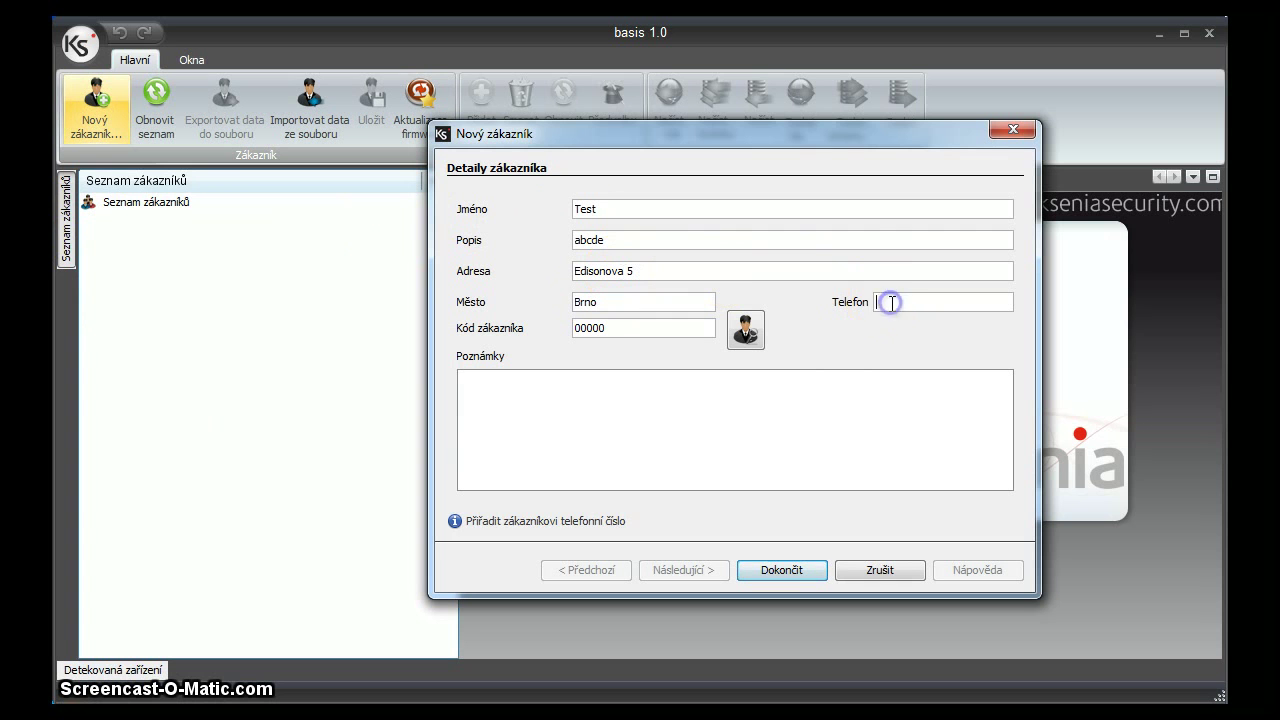
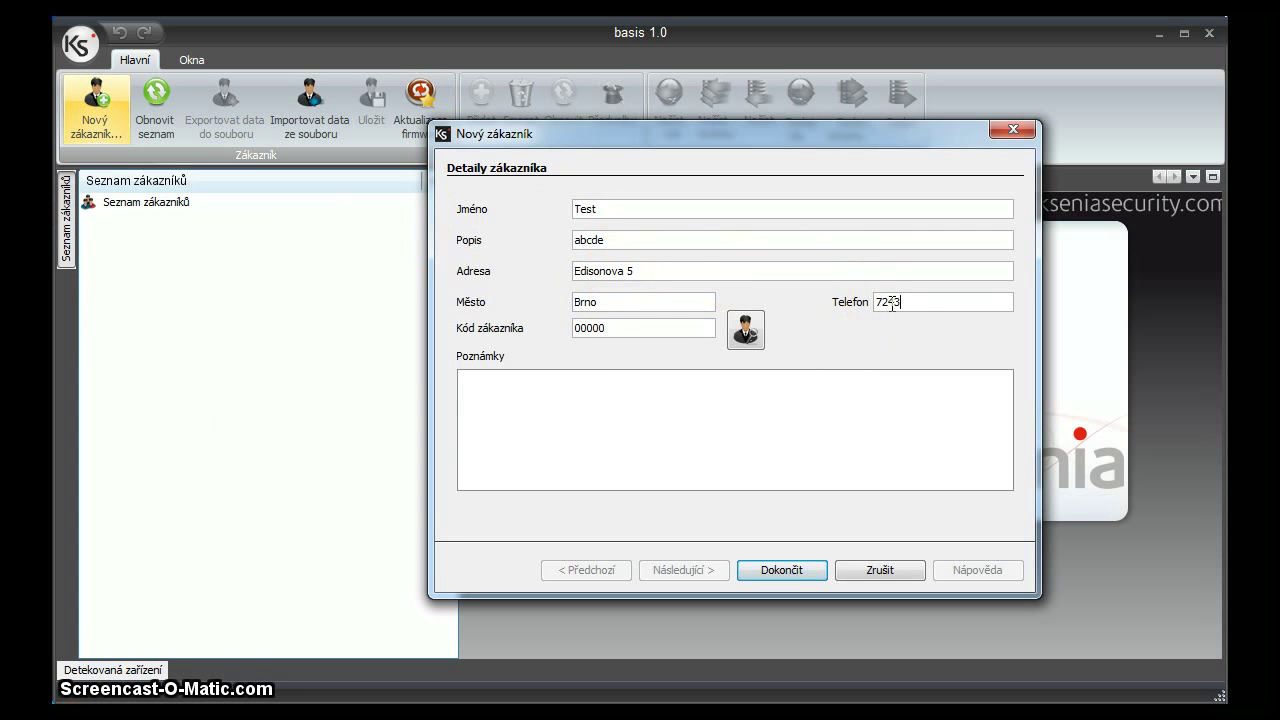
left_click(686, 406)
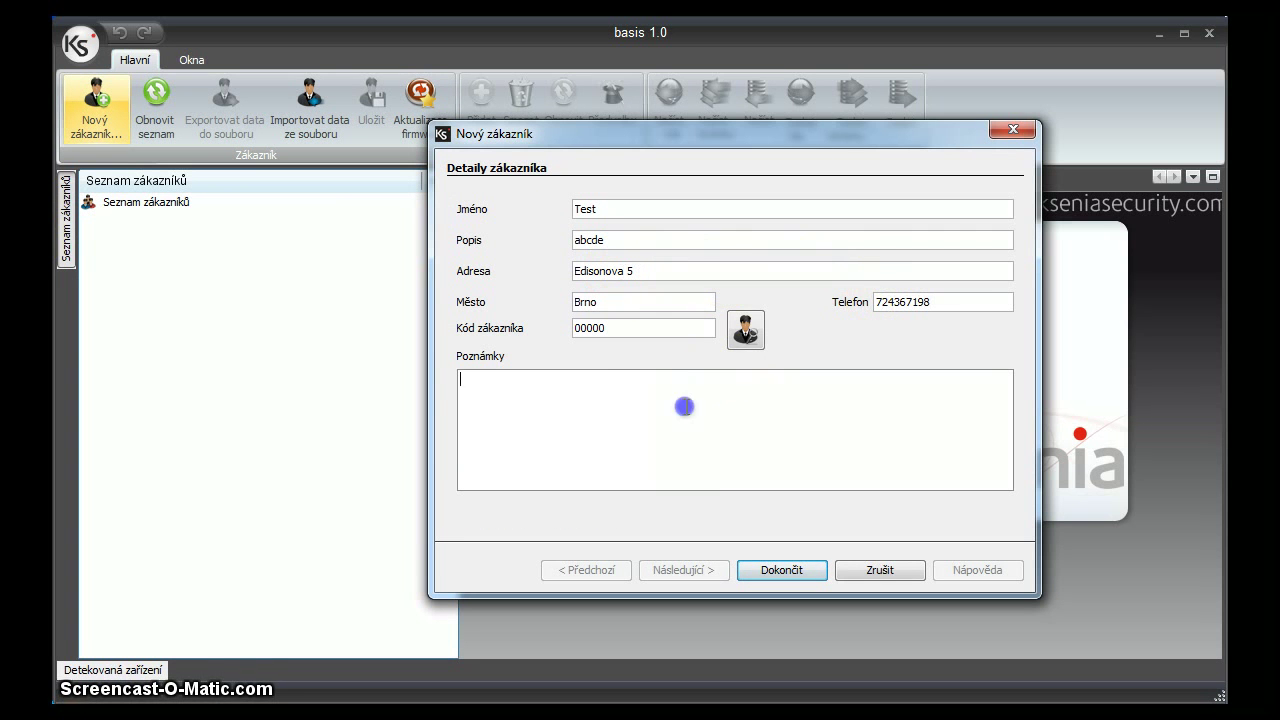
type("lksajdlksadjsaůld")
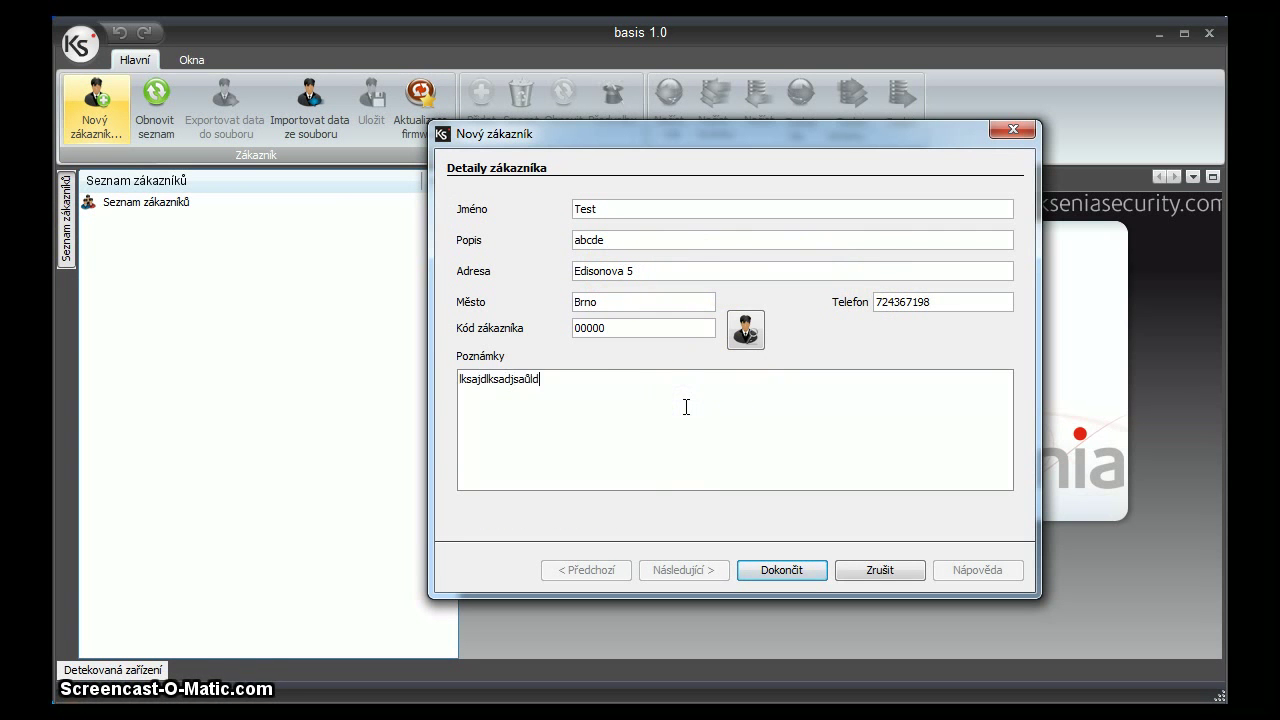
Edit the customer code and finish creating the customer record.
left_click(771, 580)
left_click(634, 337)
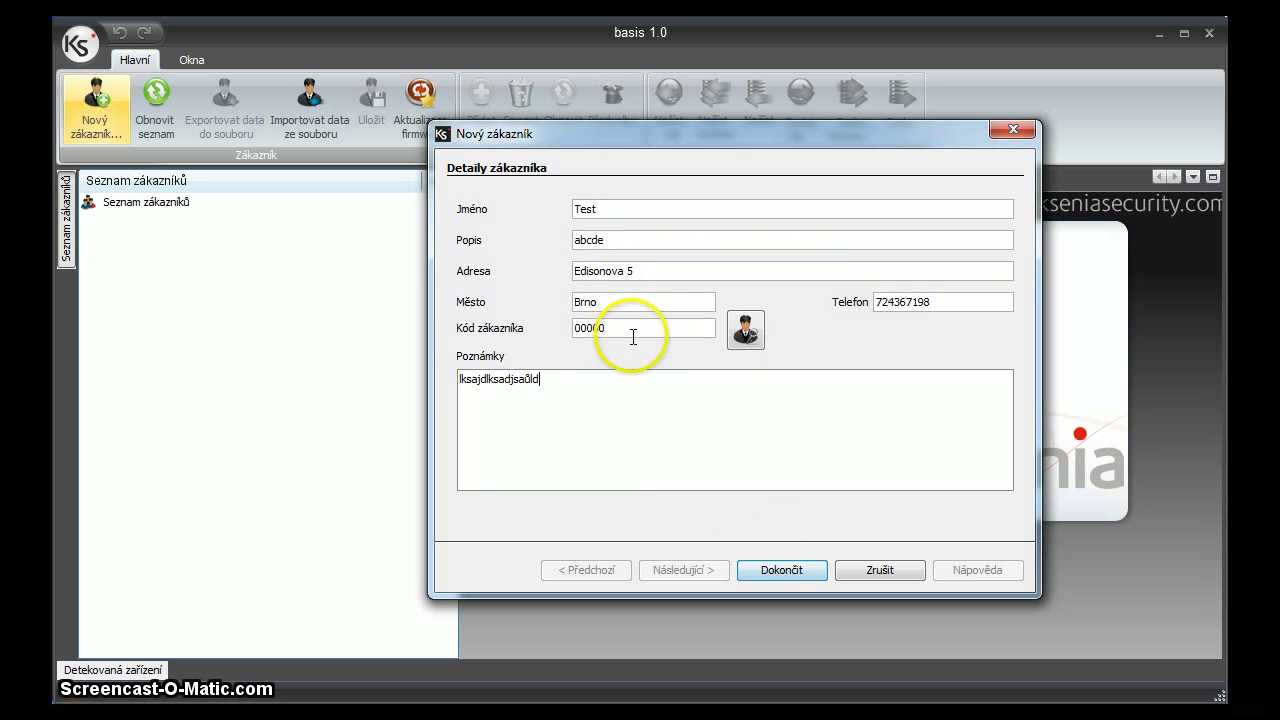
key("BackSpace")
key("BackSpace")
type("20")
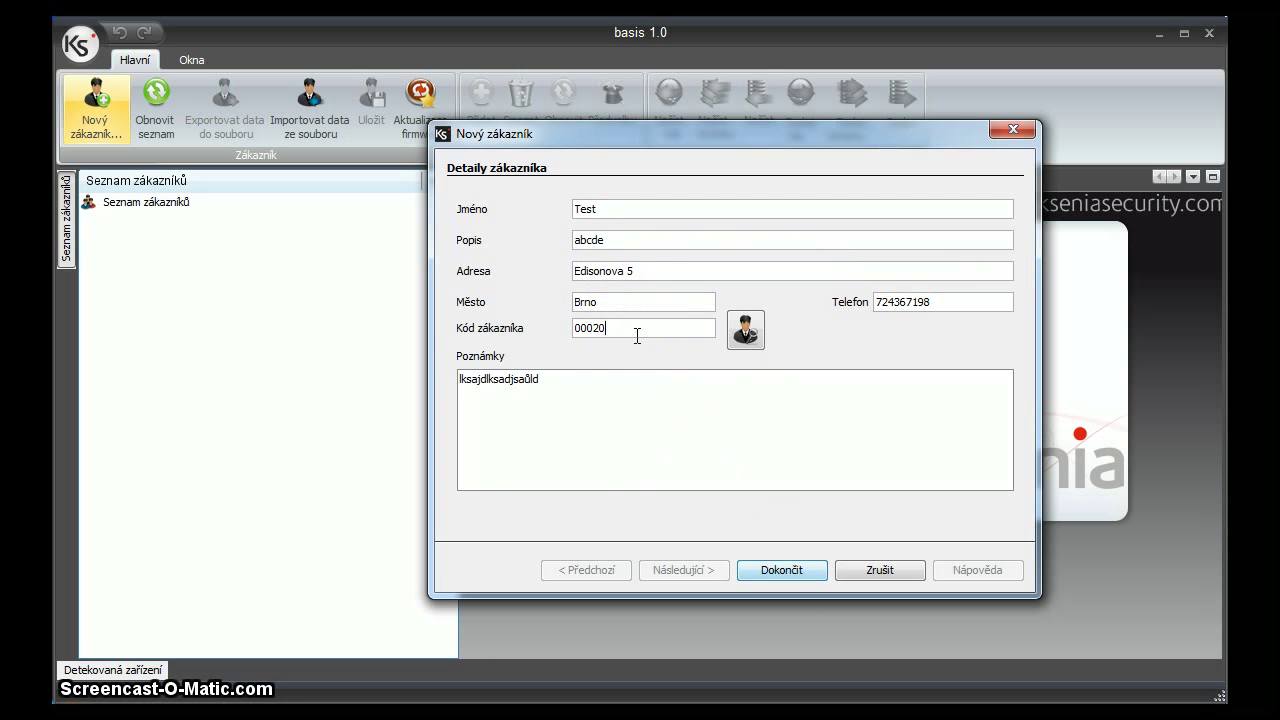
left_click(709, 437)
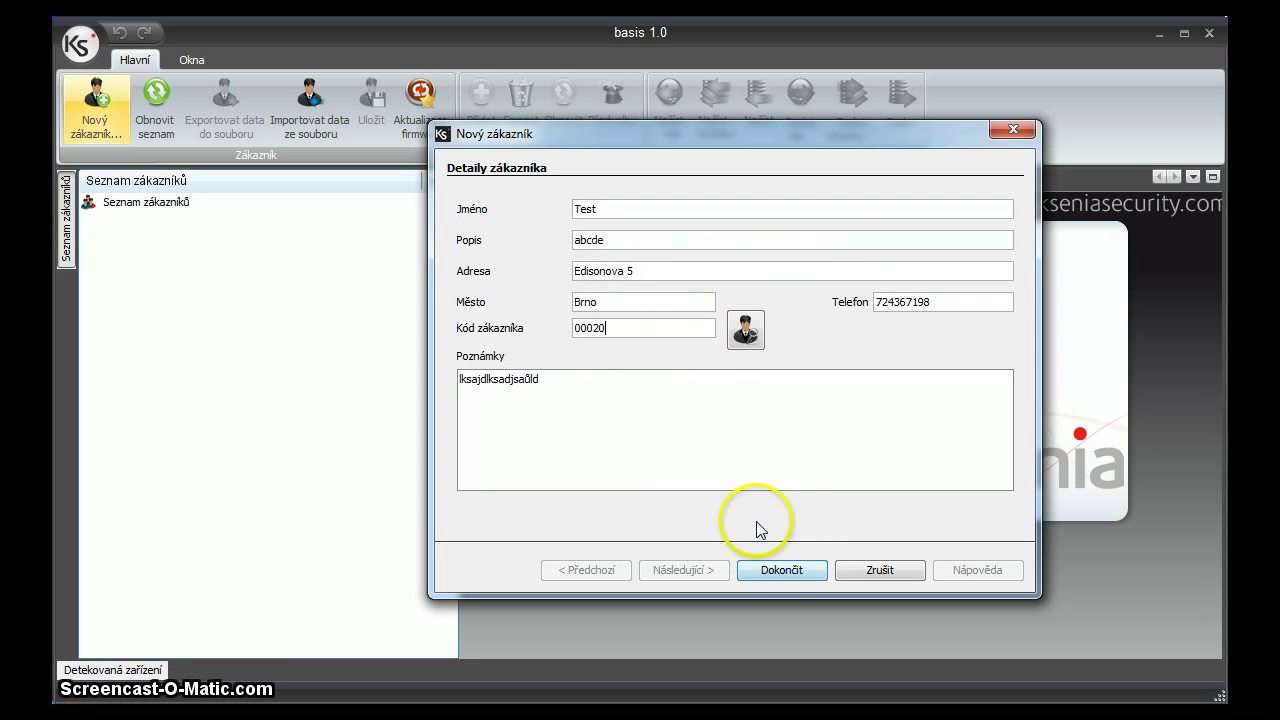
left_click(781, 572)
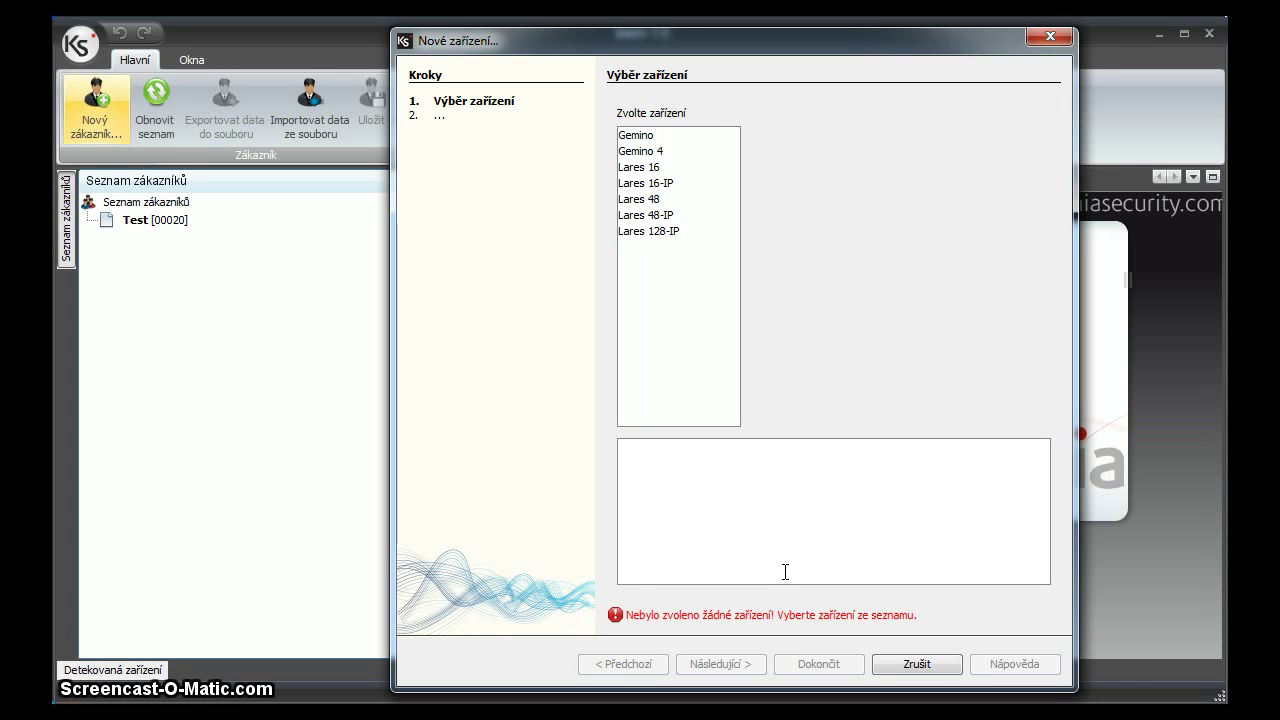
Compare the listed panels, pick Lares 16-IP as the new device, and continue.
left_click(660, 152)
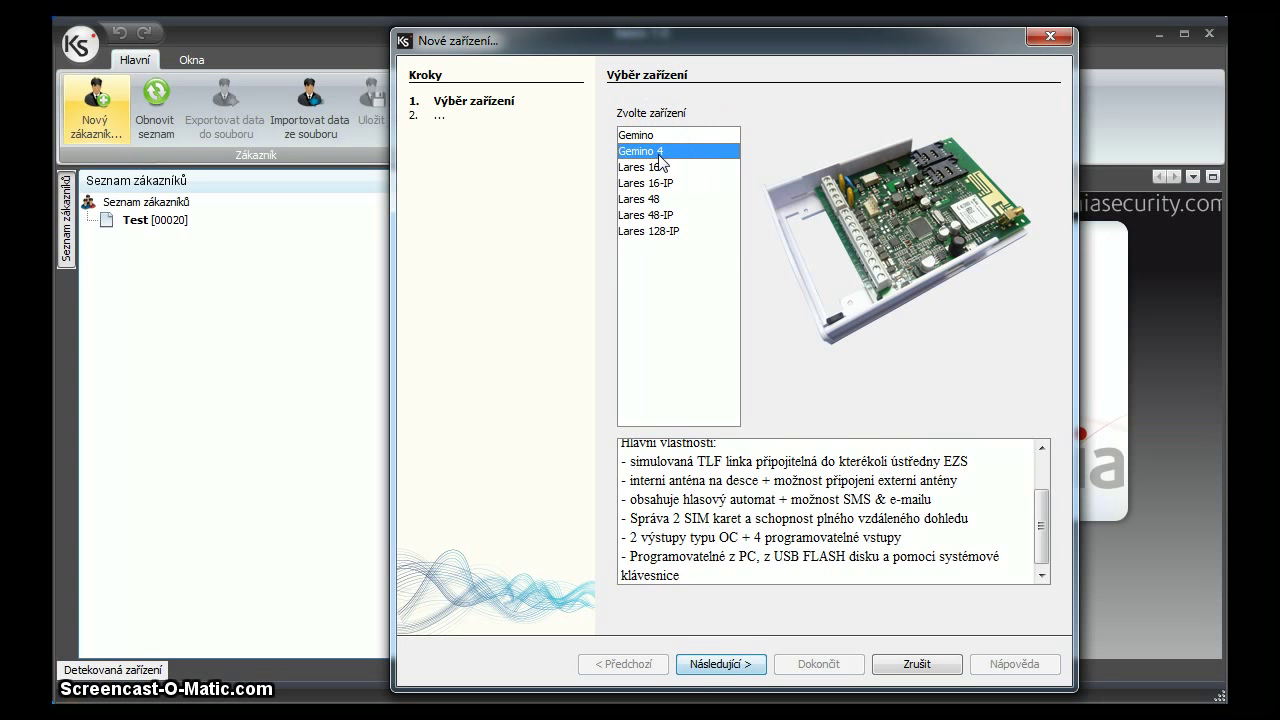
left_click(657, 167)
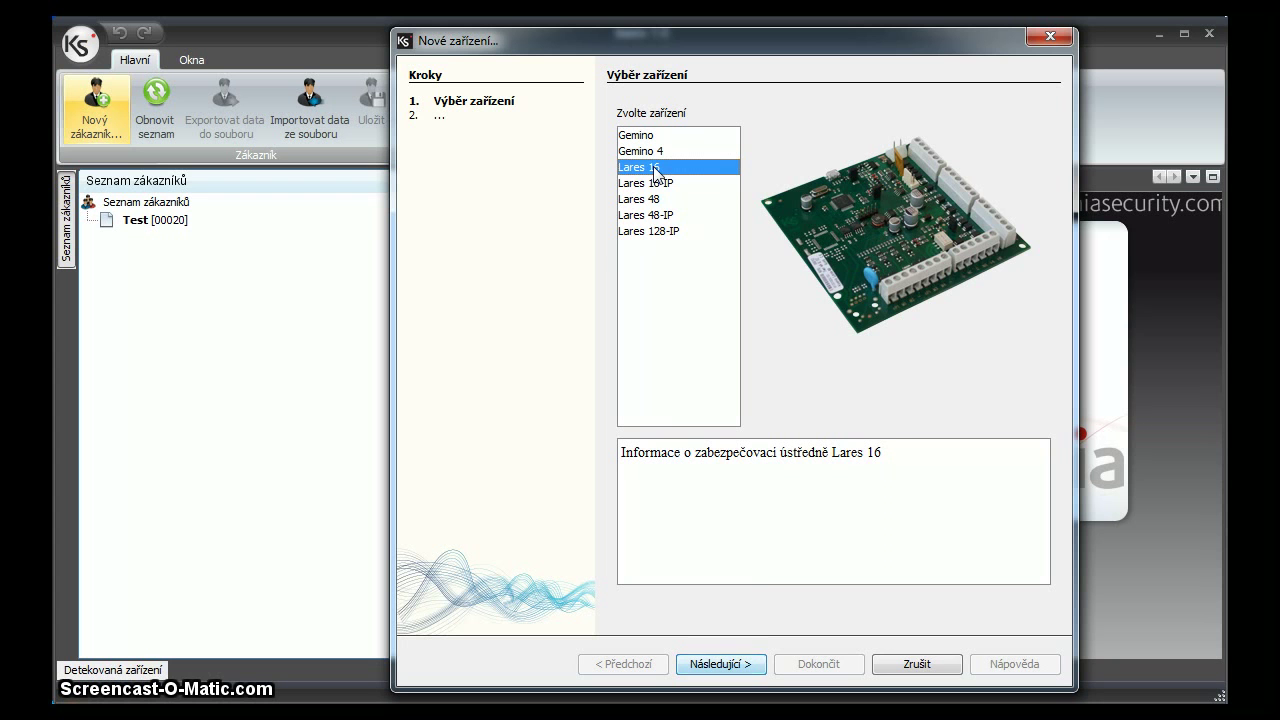
left_click(660, 183)
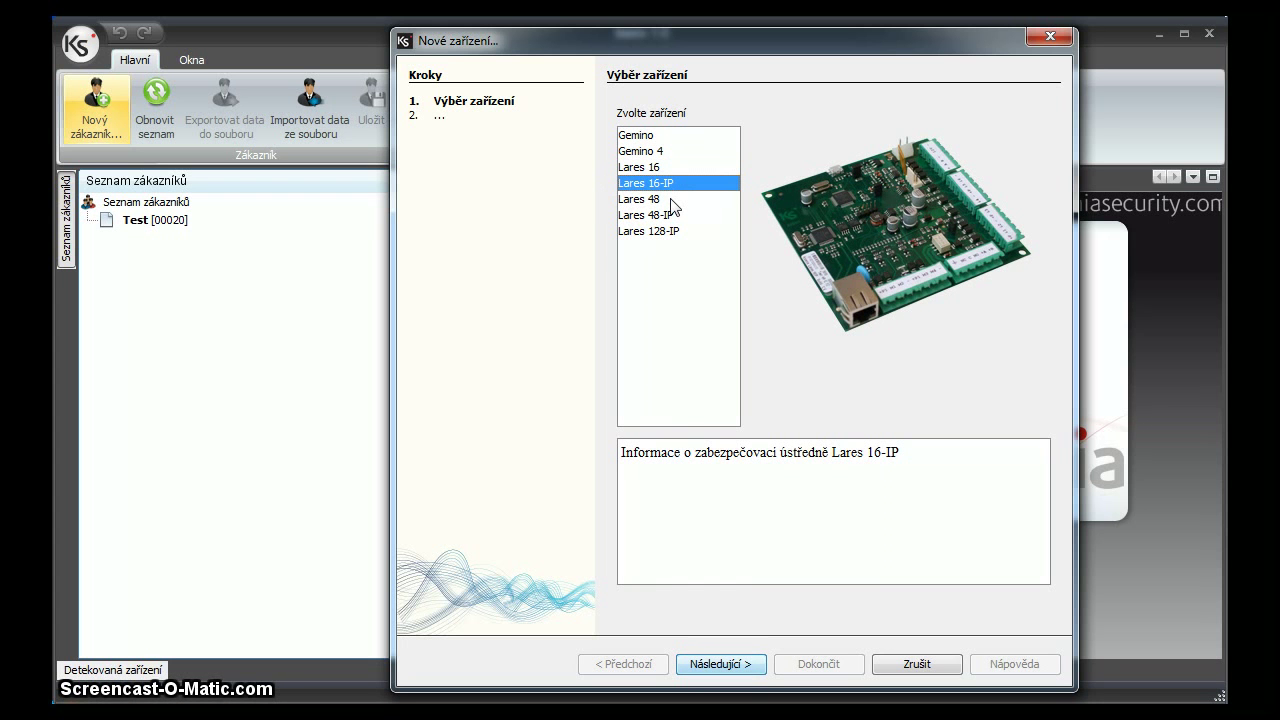
left_click(677, 211)
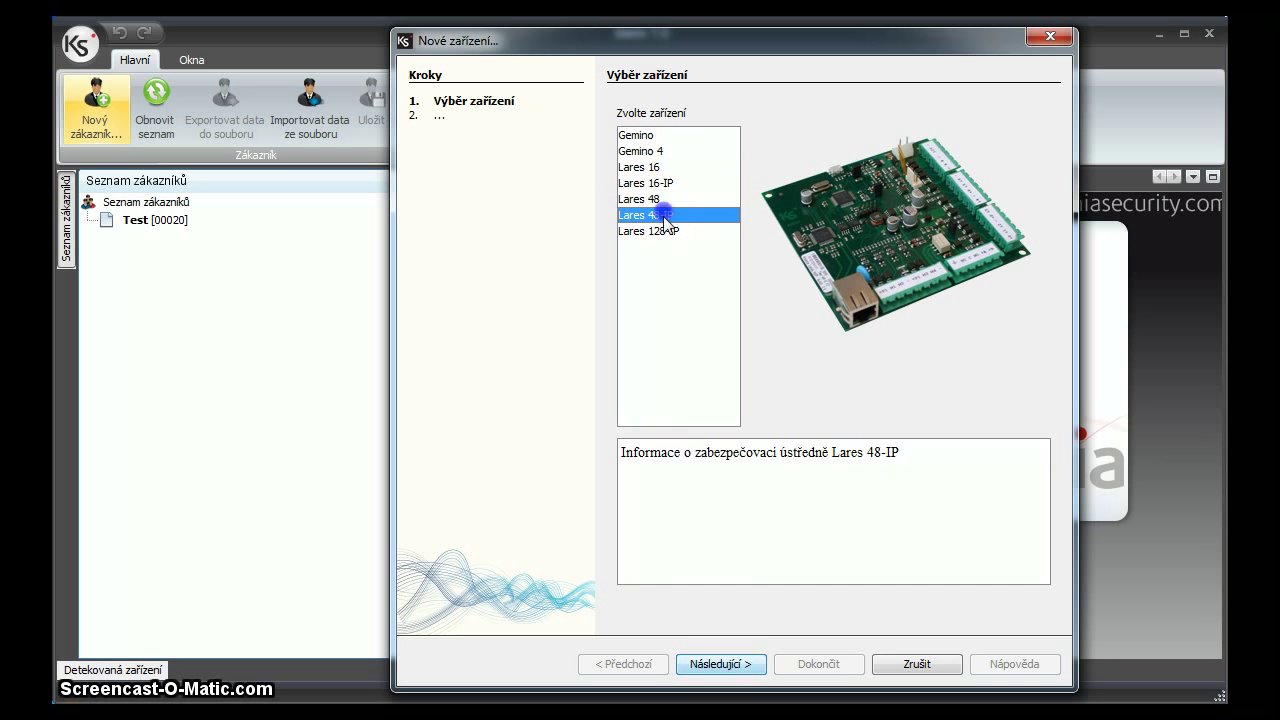
key("Down")
left_click(663, 183)
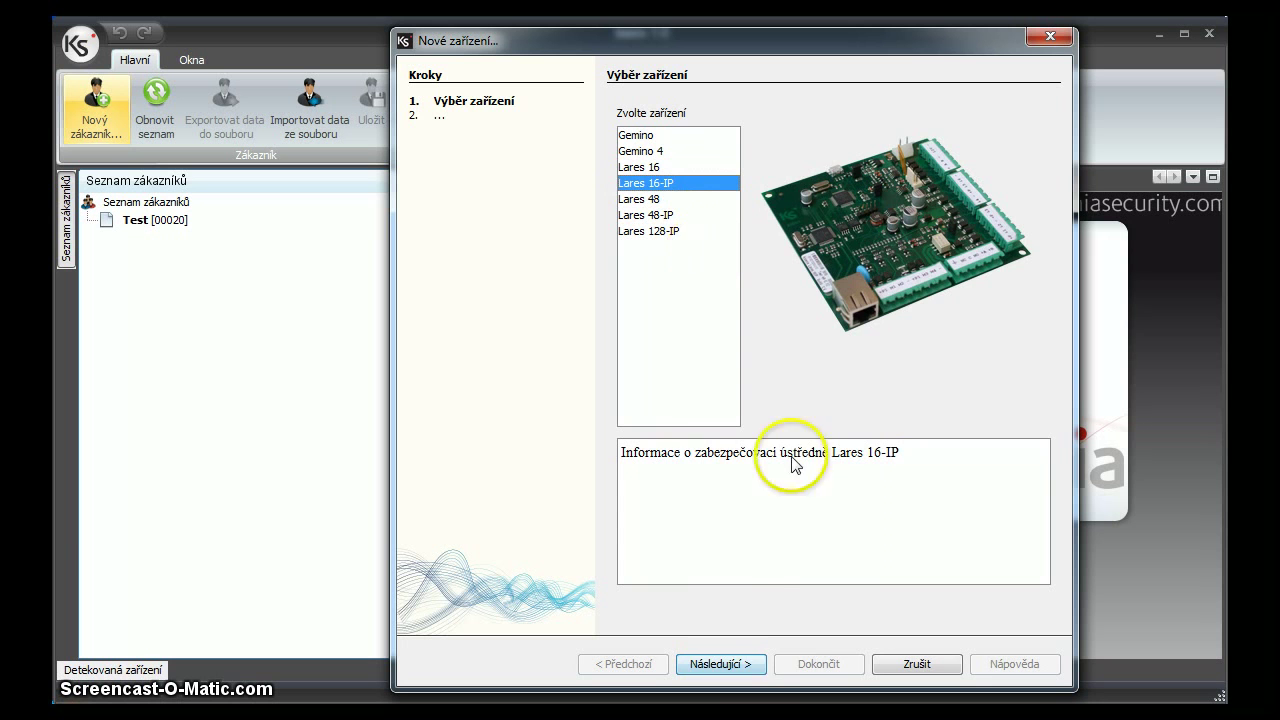
left_click(735, 662)
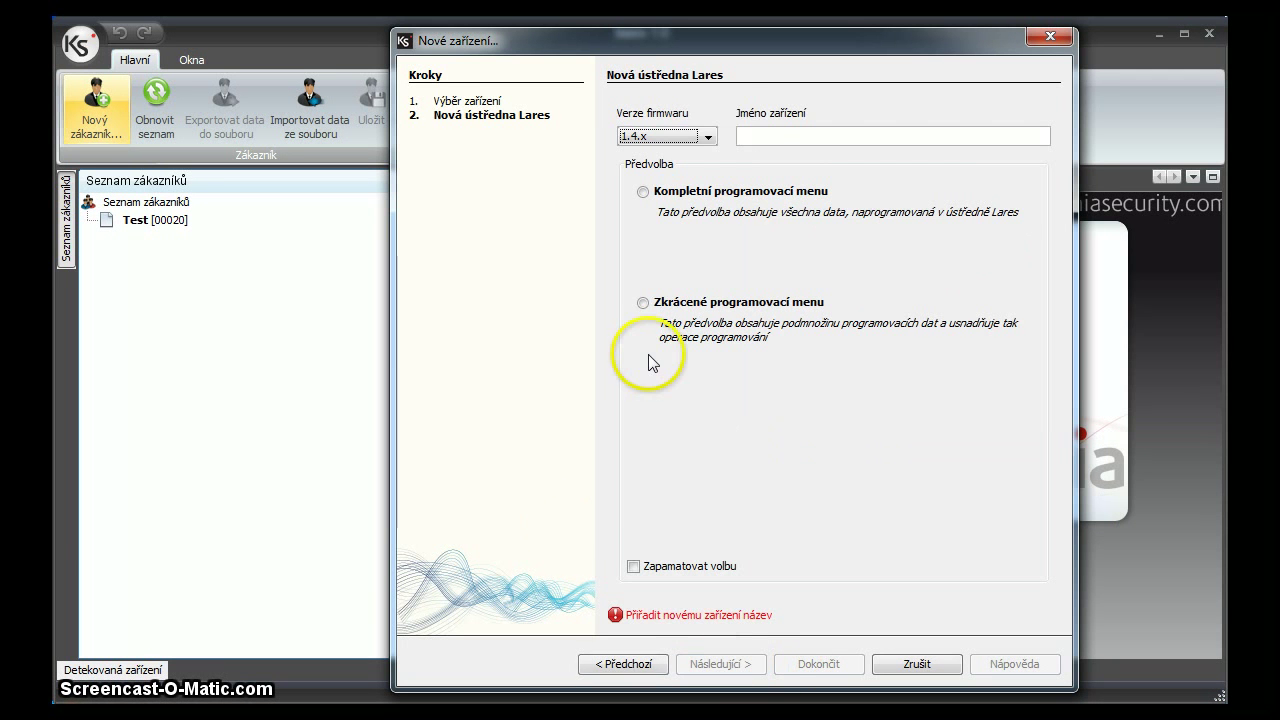
Keep firmware 1.4.x, name the panel 'Ustredna', choose Kompletní programovací menu, and finish.
left_click(708, 136)
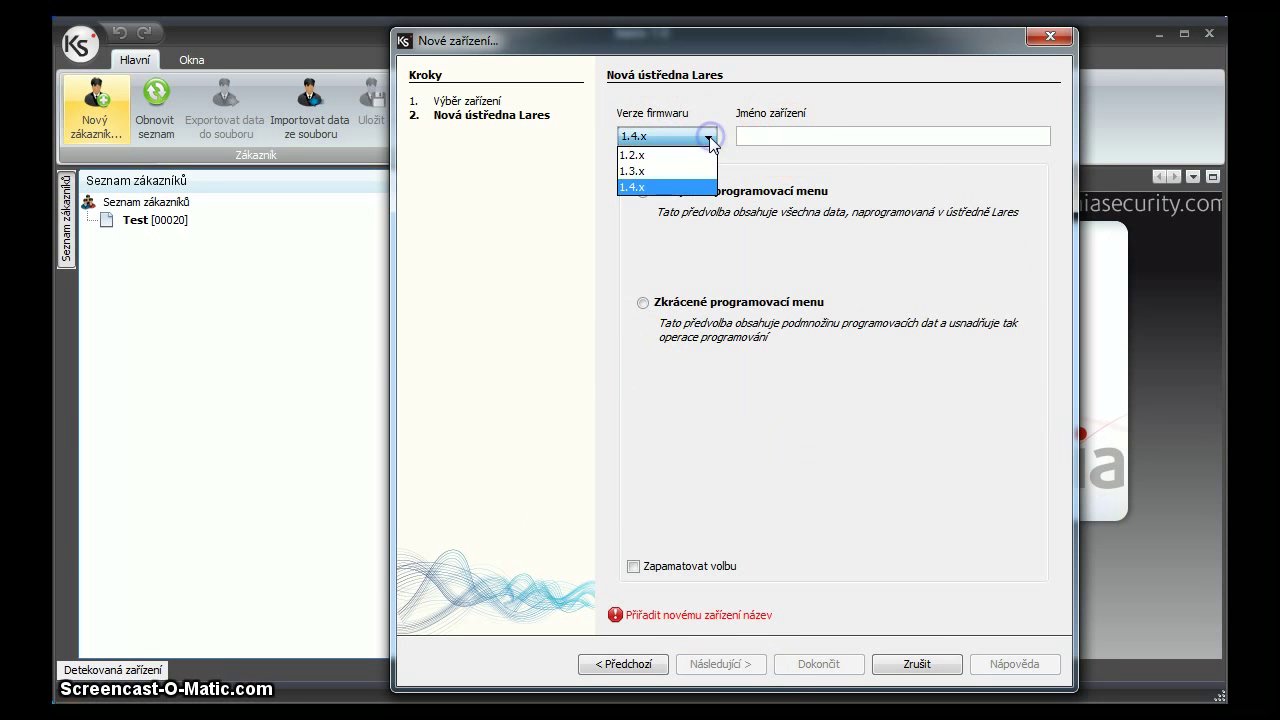
left_click(710, 138)
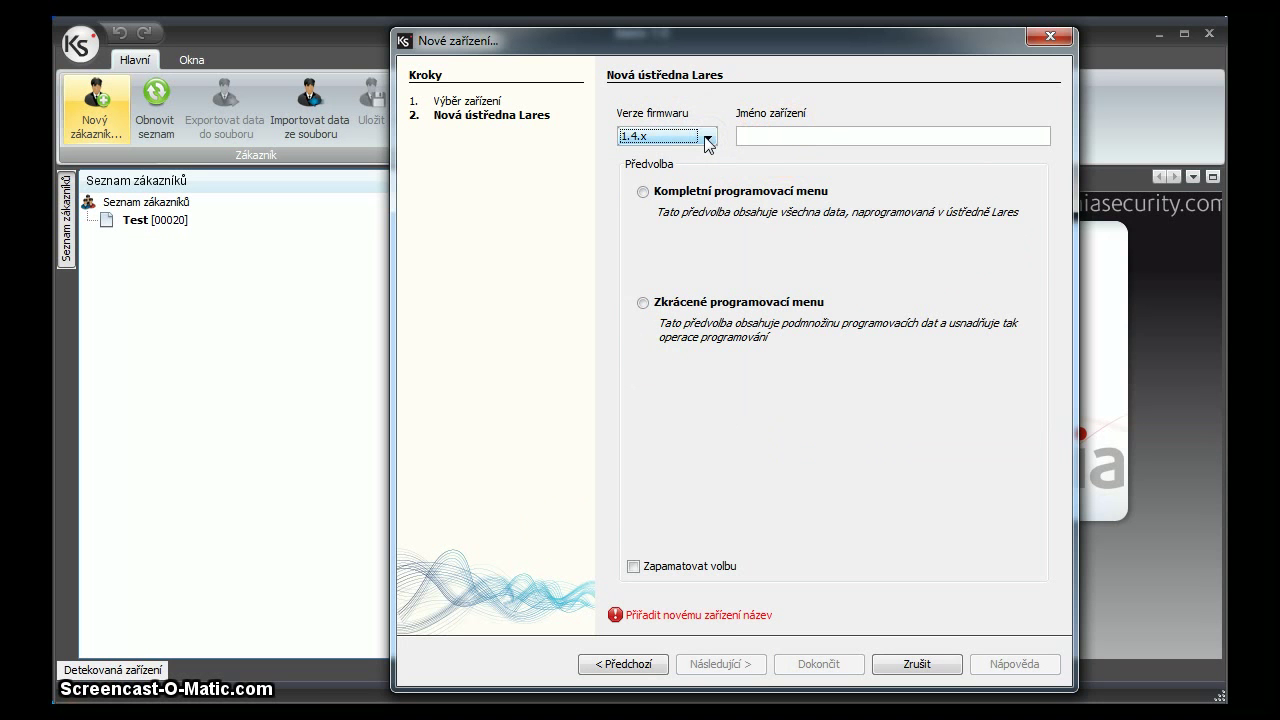
left_click(745, 137)
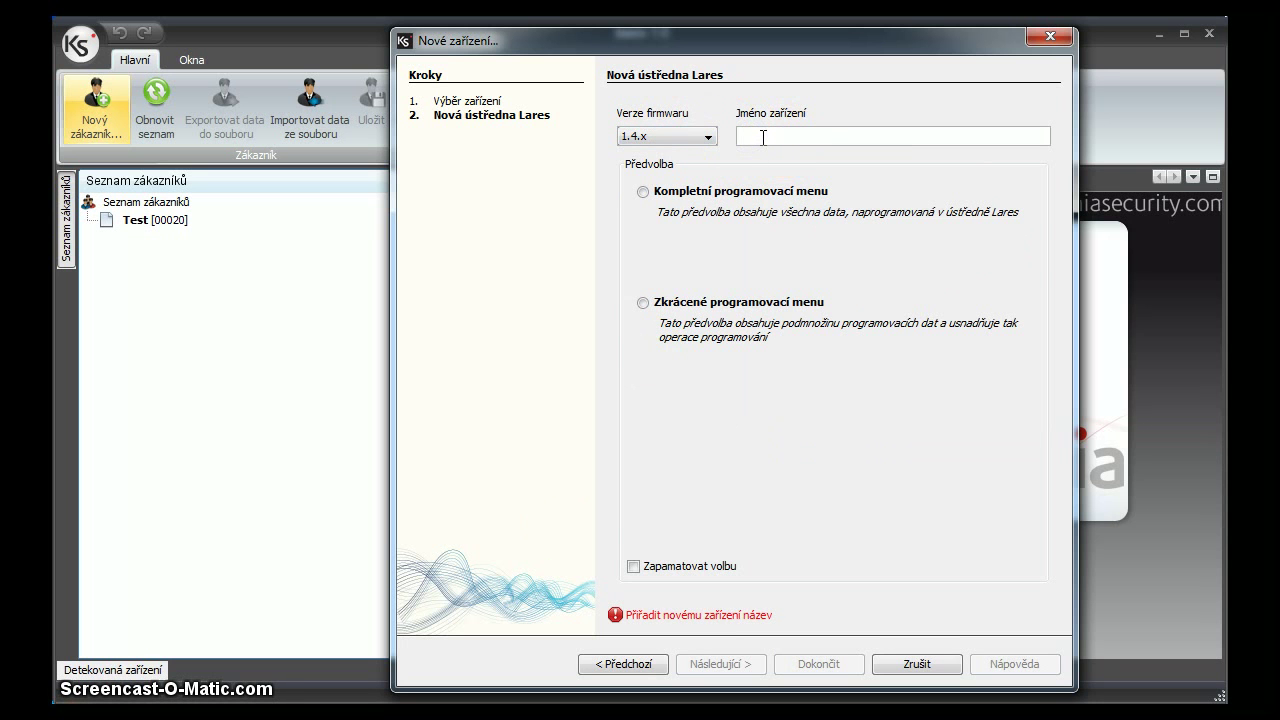
type("Ustredna")
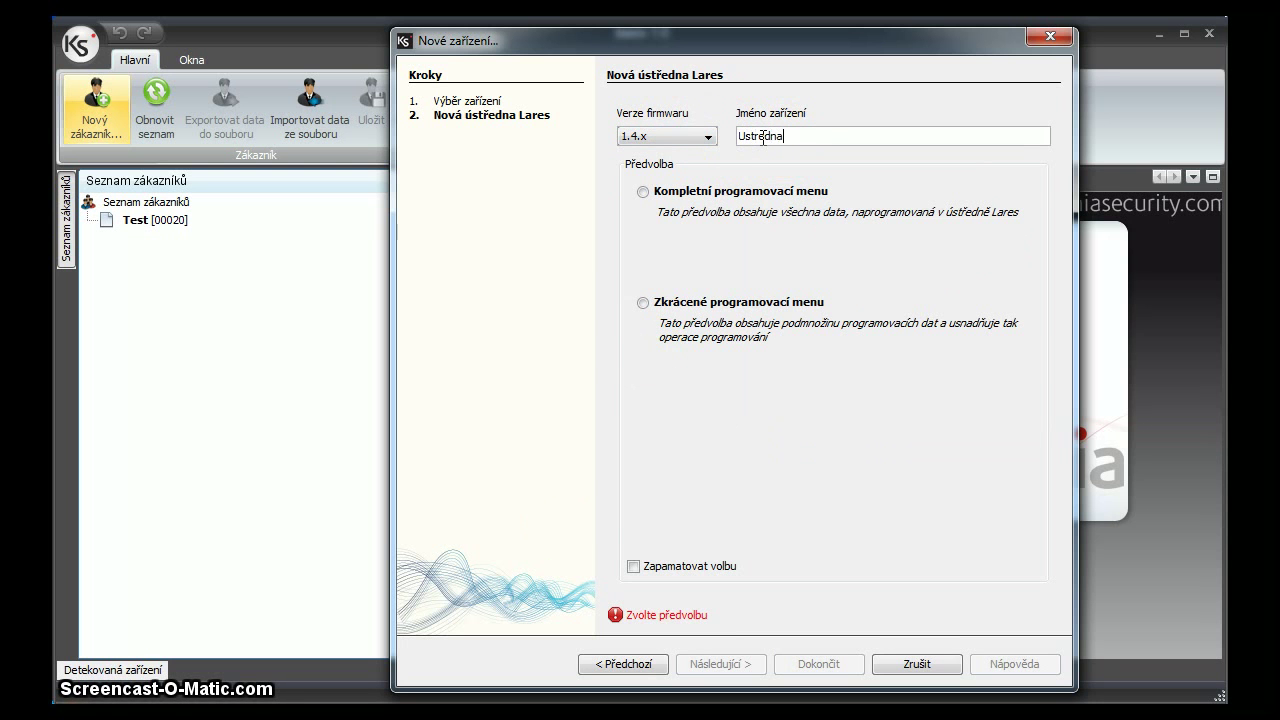
left_click(644, 194)
left_click(645, 303)
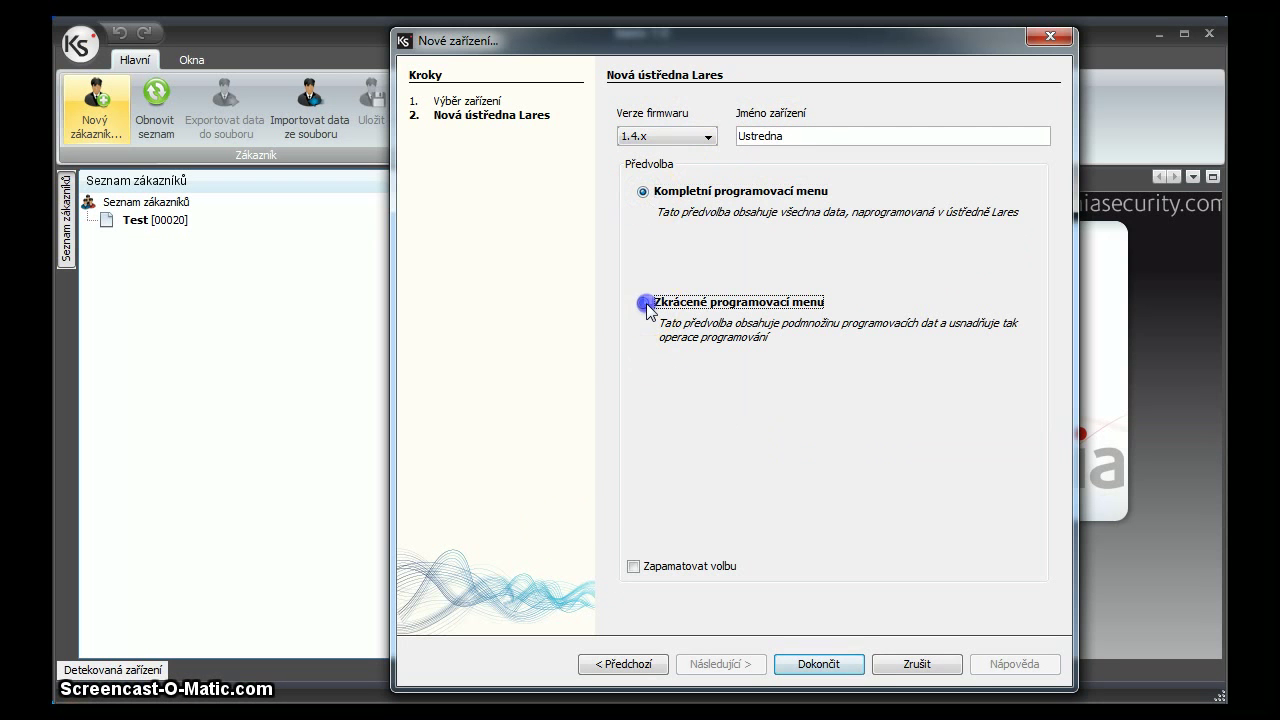
left_click(643, 191)
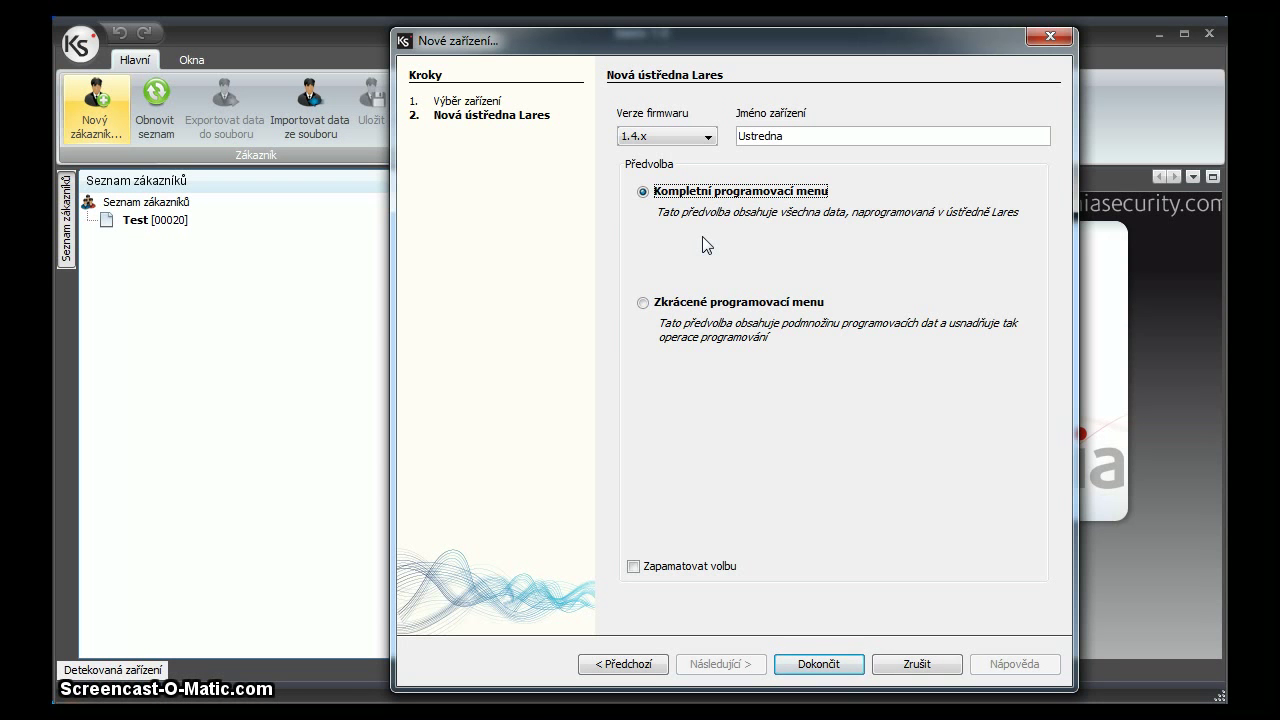
left_click(826, 664)
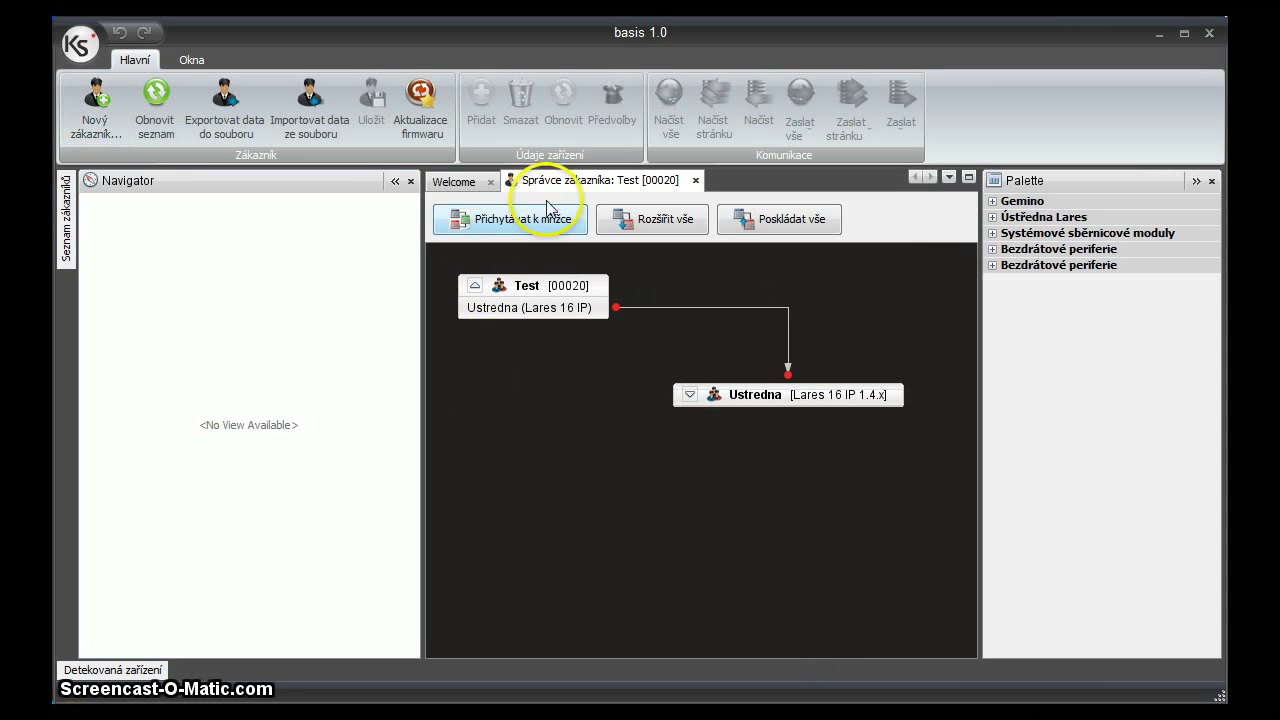
Select the Ustredna node, close the Palette, and show the Detekovaná zařízení panel.
left_click(758, 394)
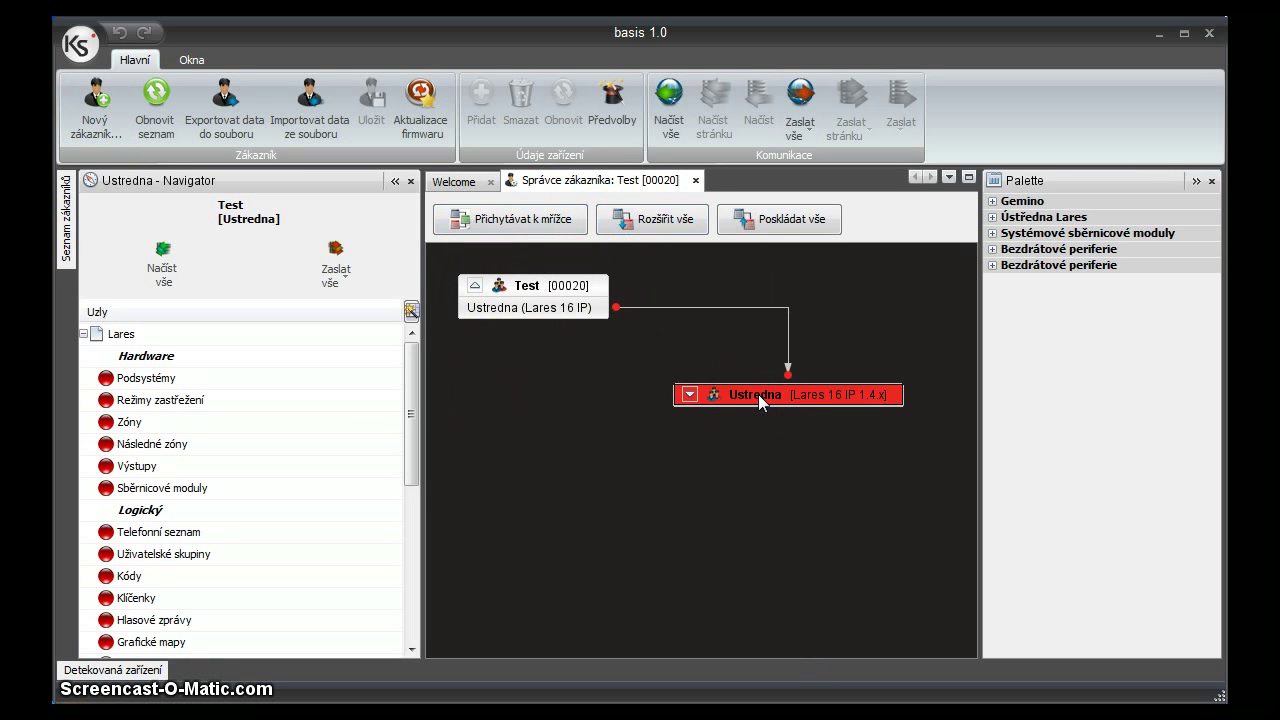
left_click(1211, 181)
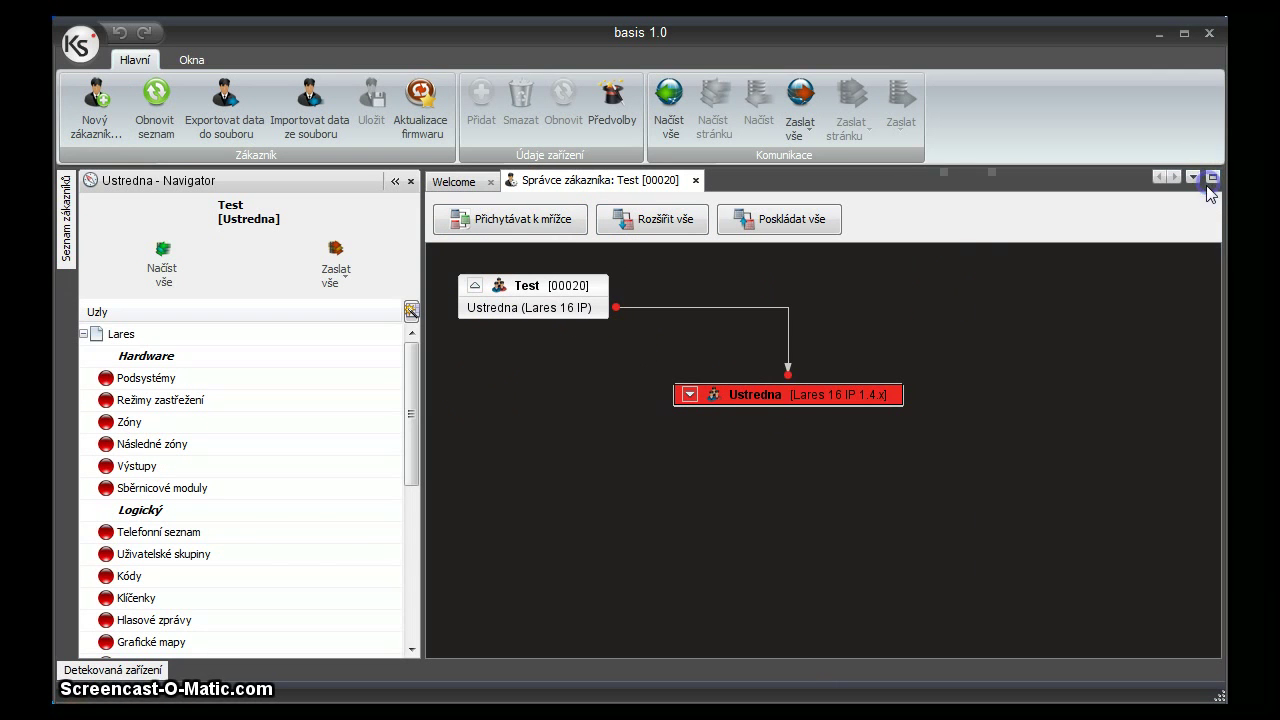
left_click(100, 672)
left_click(118, 592)
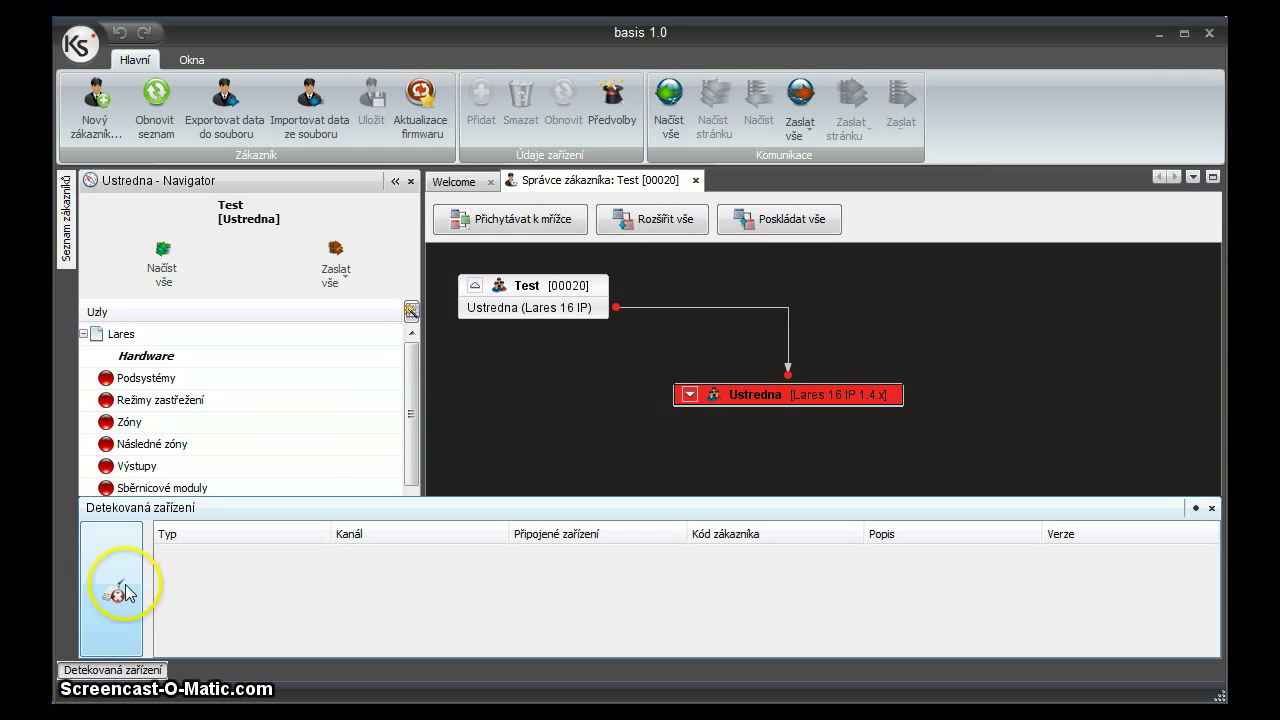
left_click(128, 592)
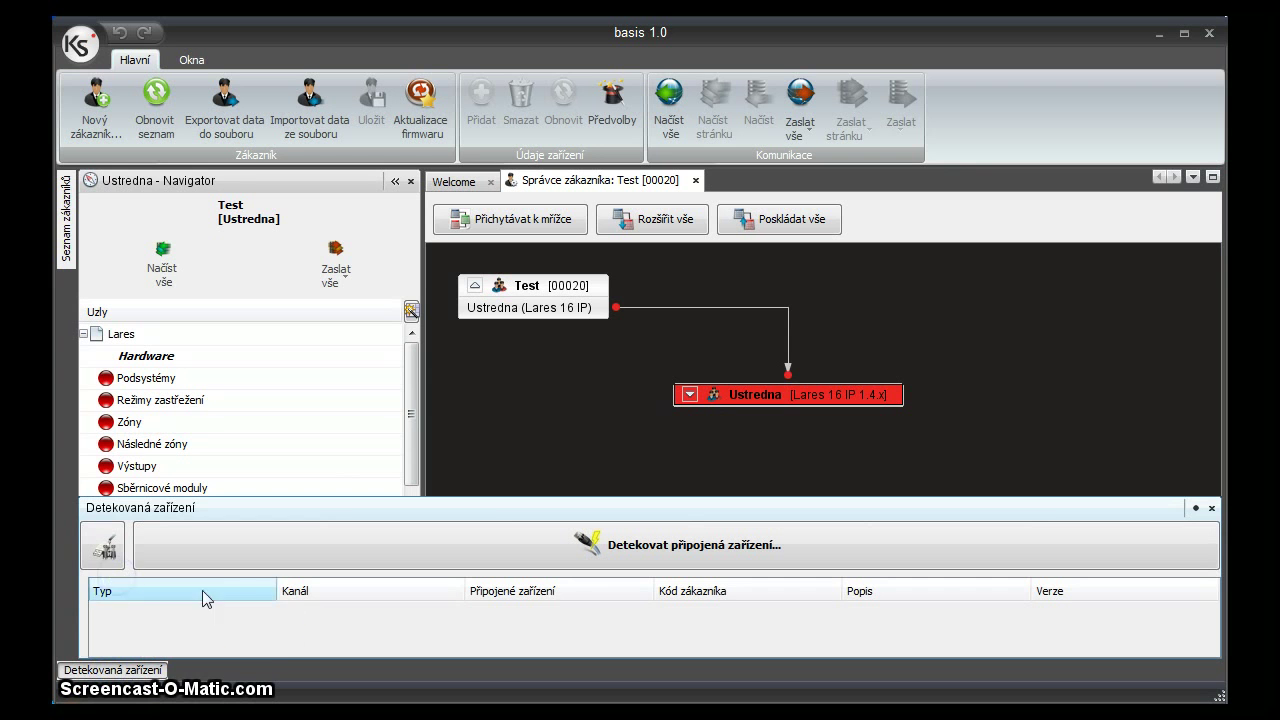
left_click(270, 633)
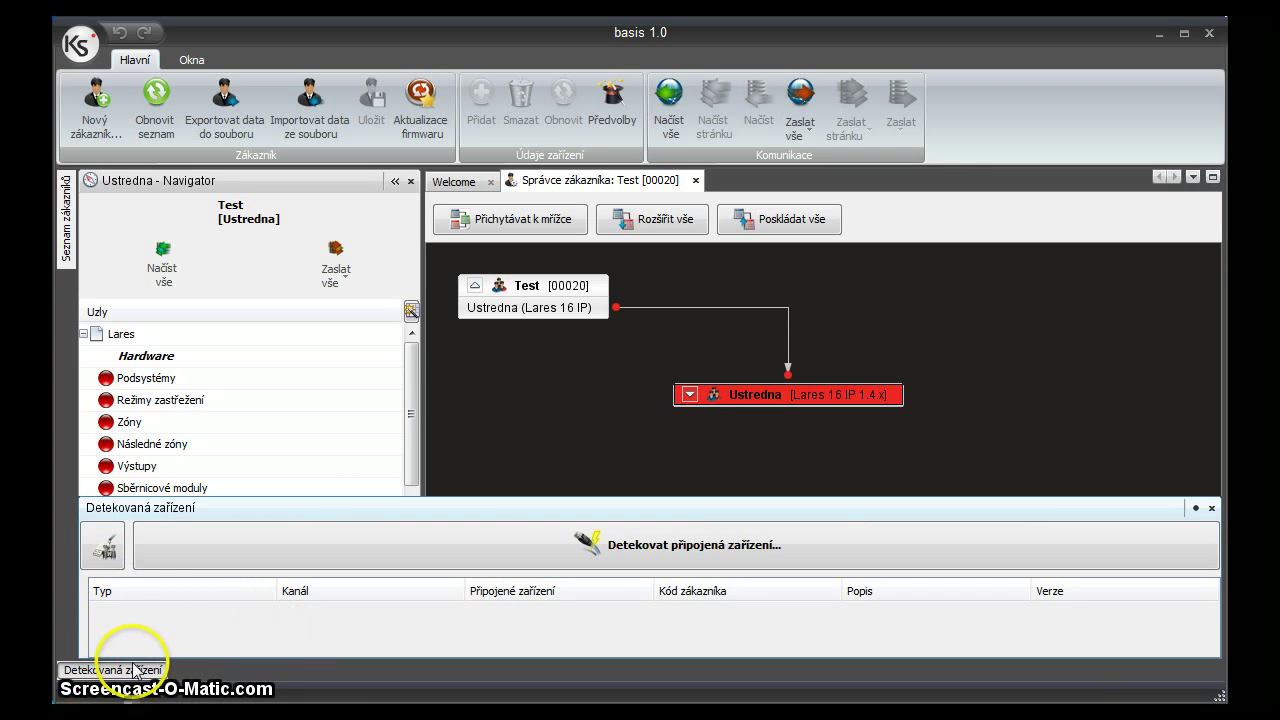
Run Detekovat připojená zařízení; no connected devices are found.
left_click(115, 608)
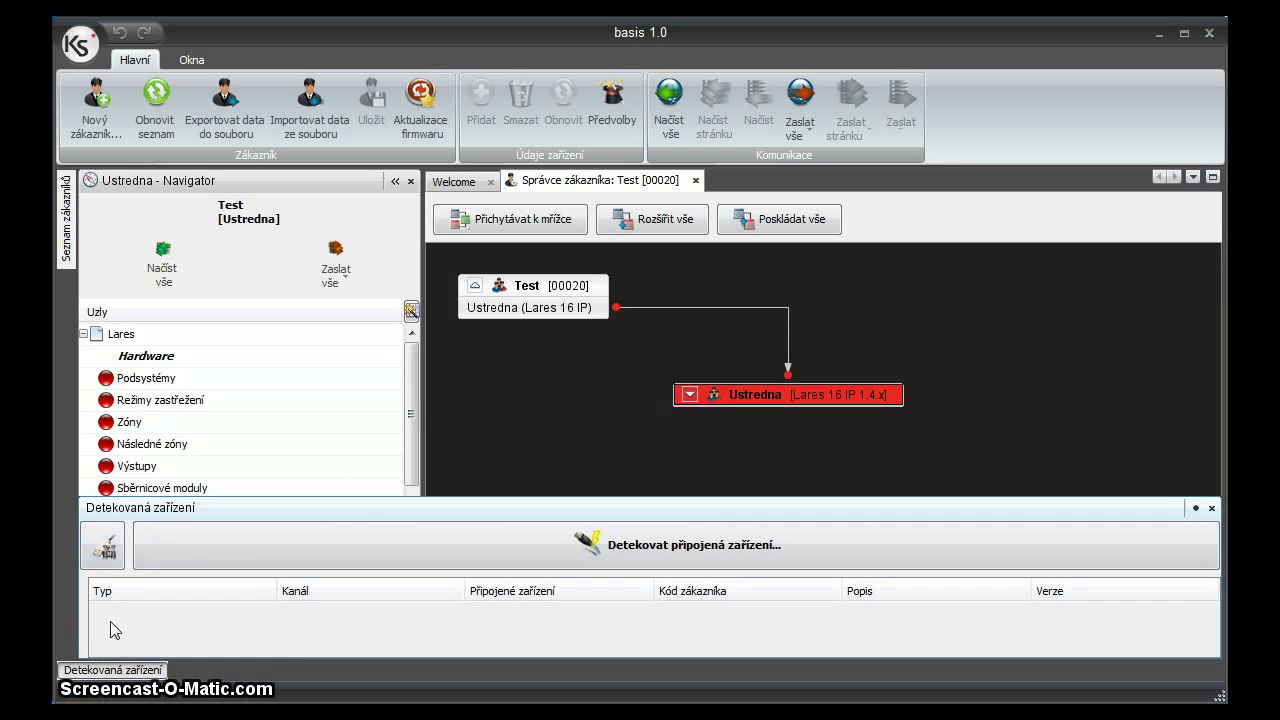
left_click(286, 557)
left_click(393, 550)
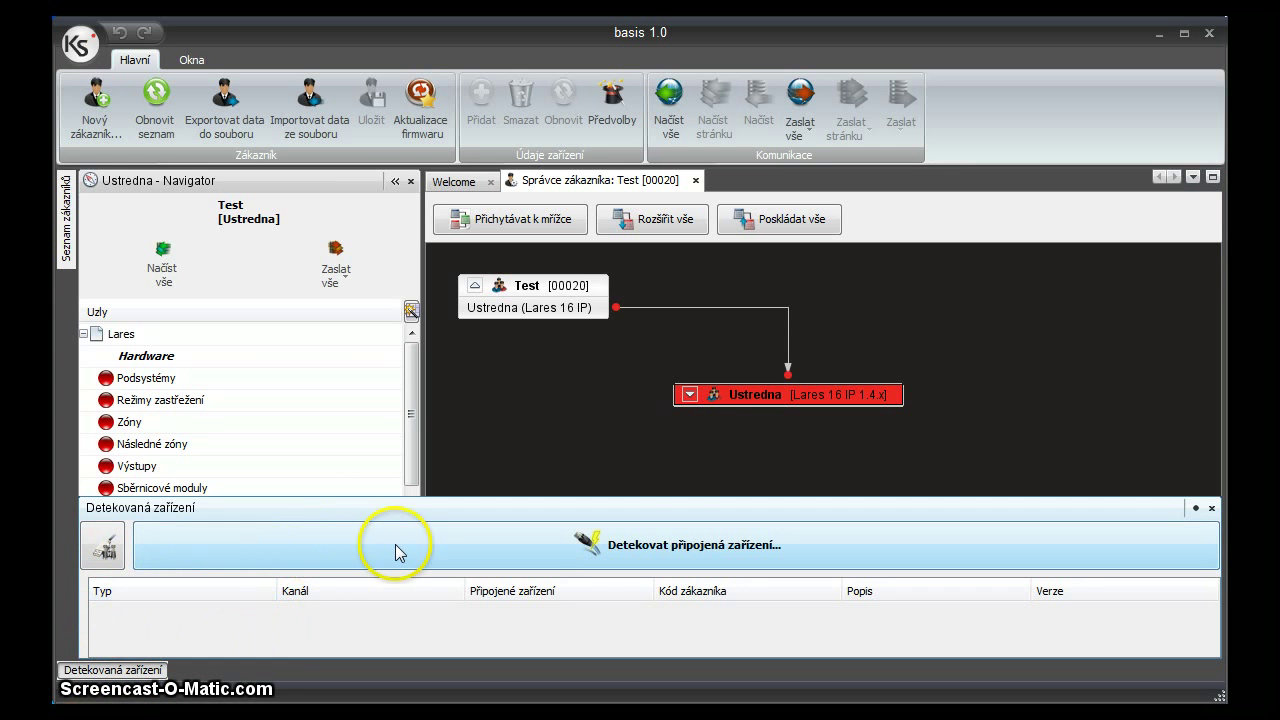
left_click(678, 552)
left_click(334, 596)
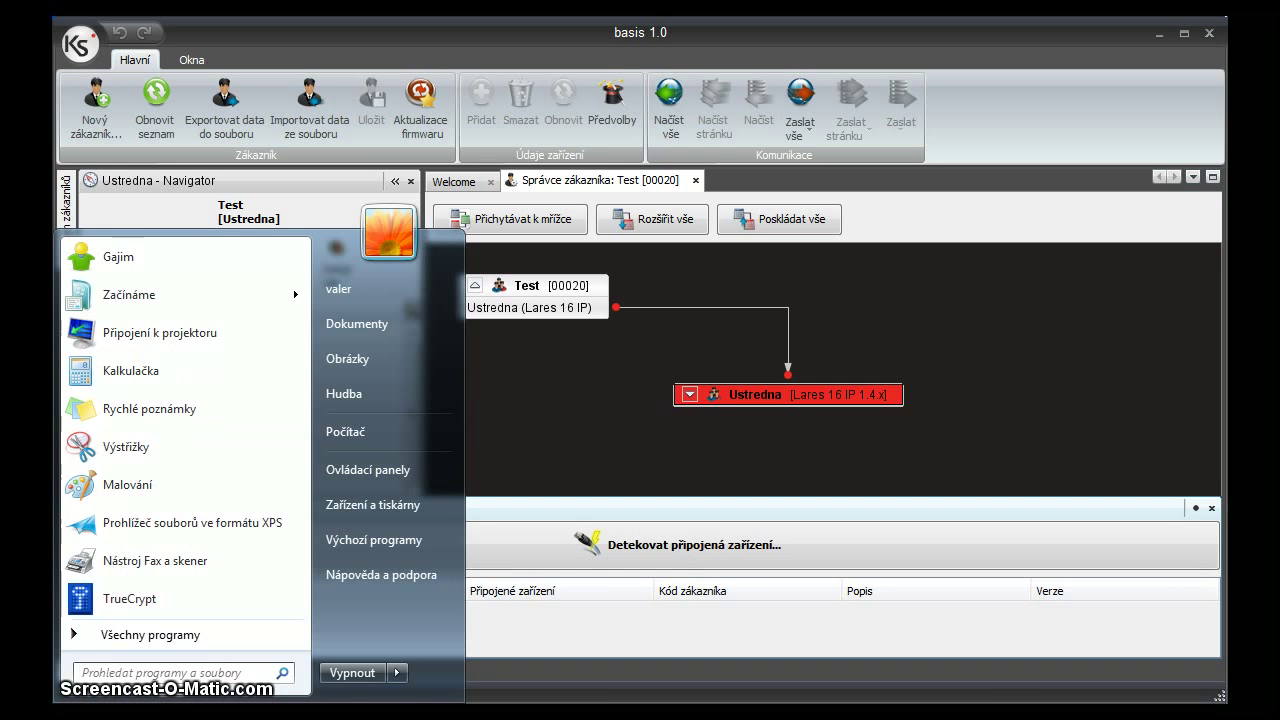
Go from the Start menu to Control Panel and open Správce zařízení.
left_click(90, 699)
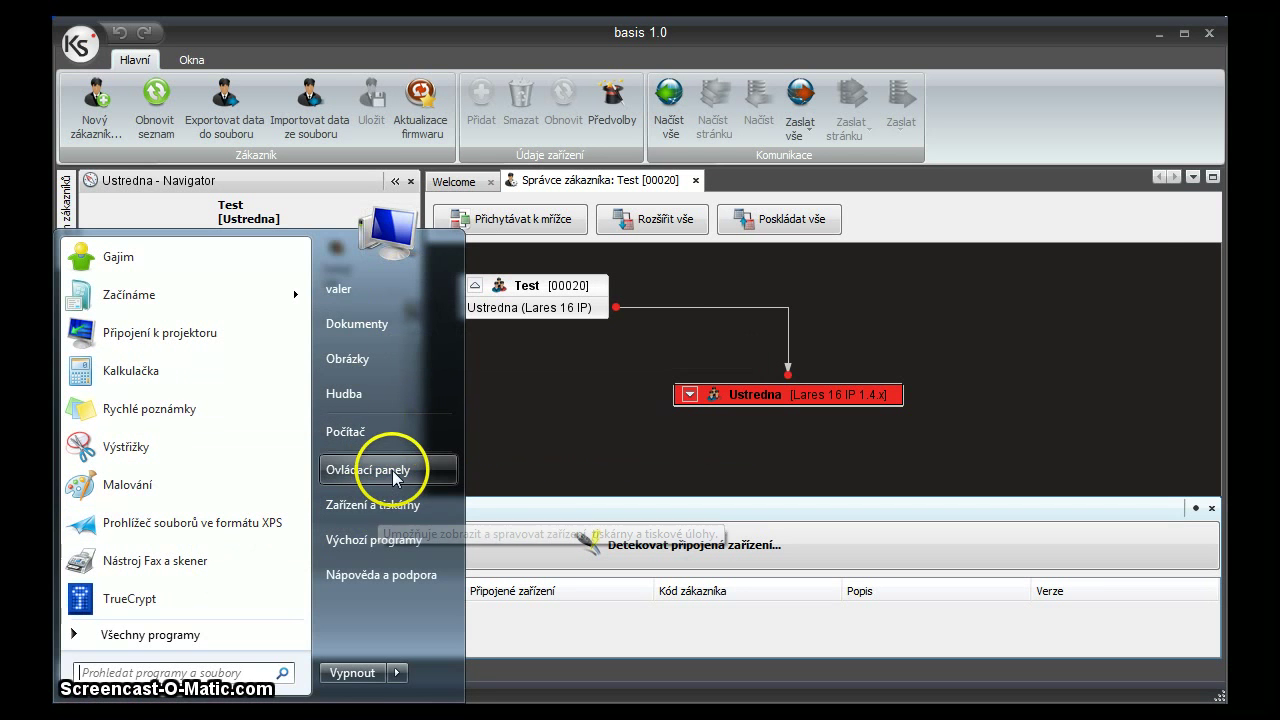
left_click(400, 471)
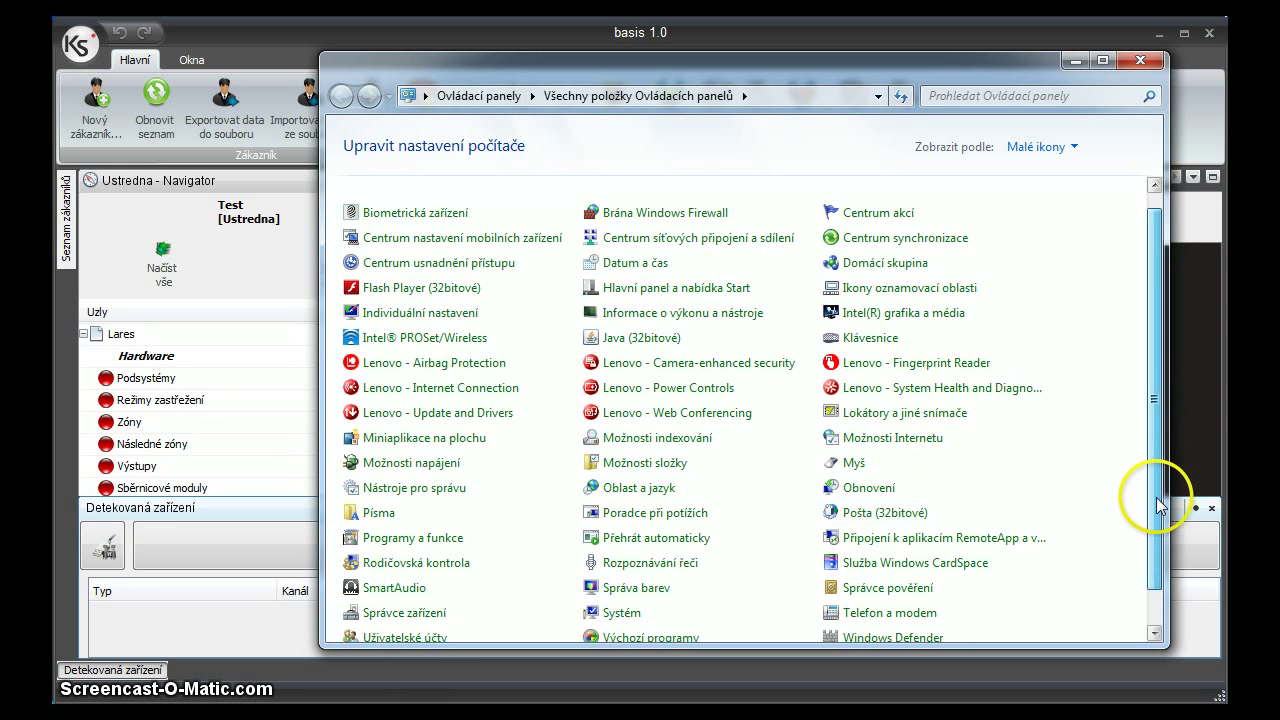
left_click_drag(1154, 508, 1157, 540)
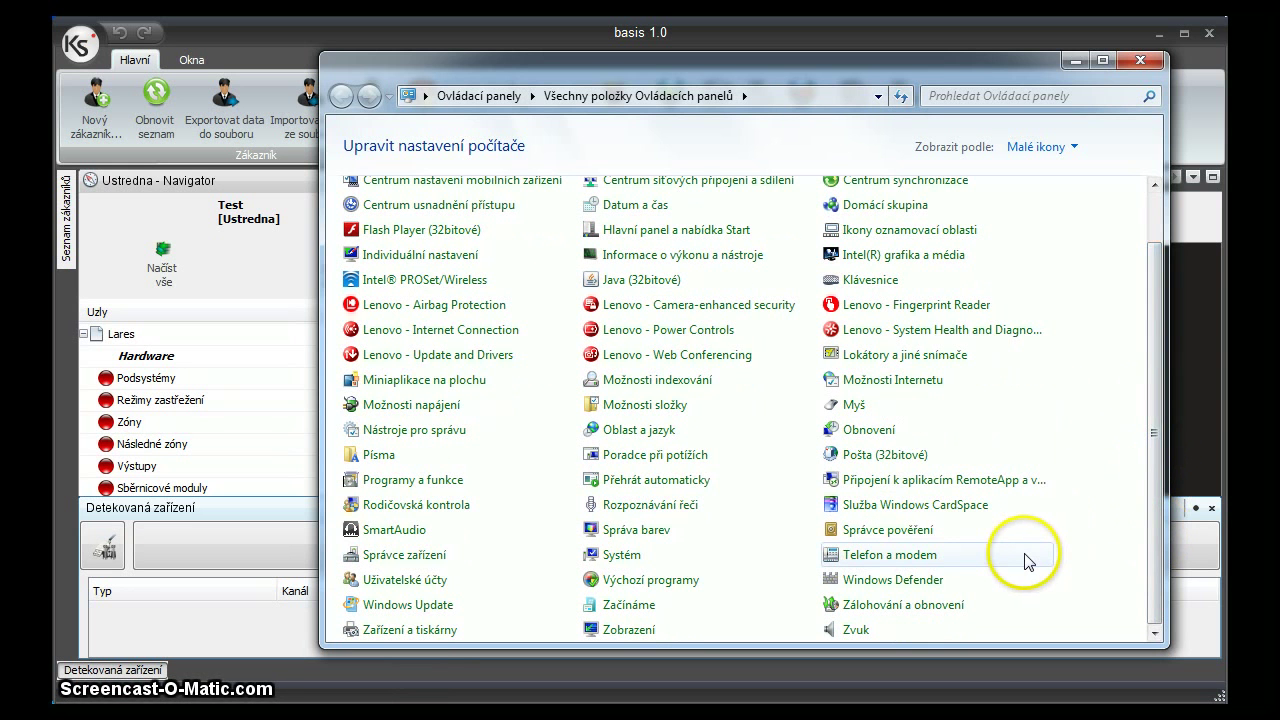
left_click(399, 558)
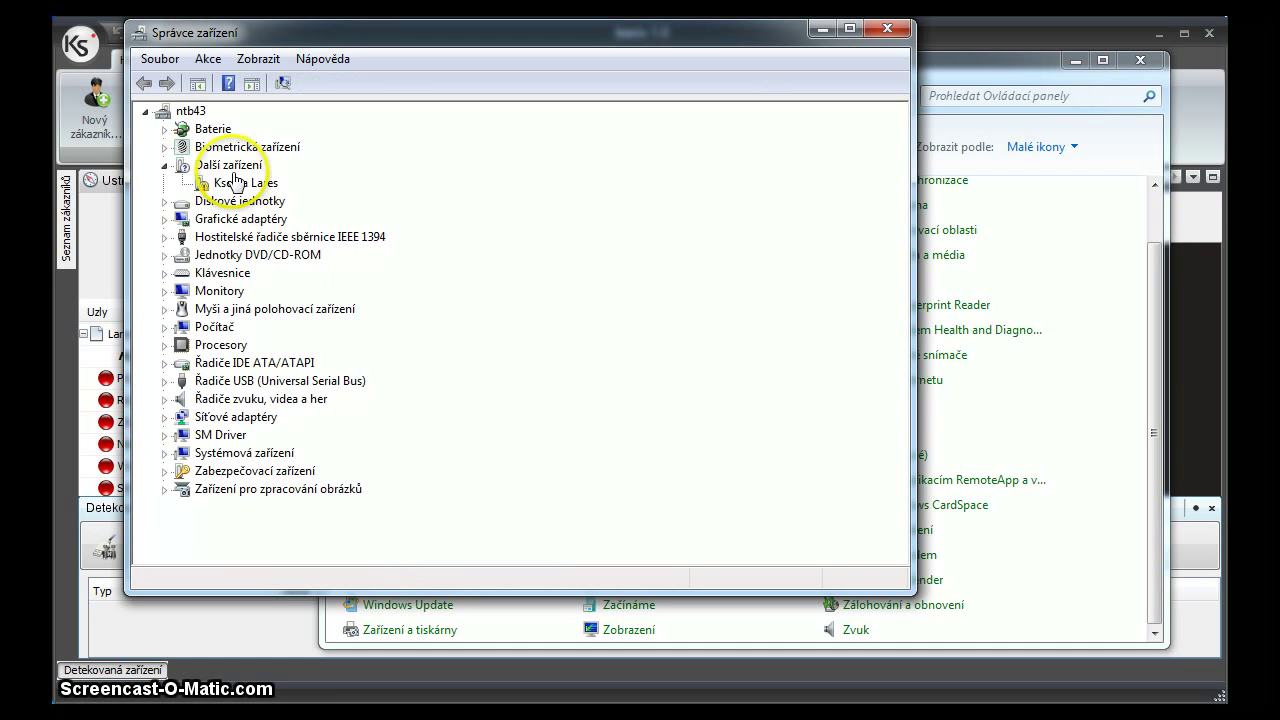
Choose Aktualizovat software ovladače for Ksenia Lares under Další zařízení.
left_click(237, 185)
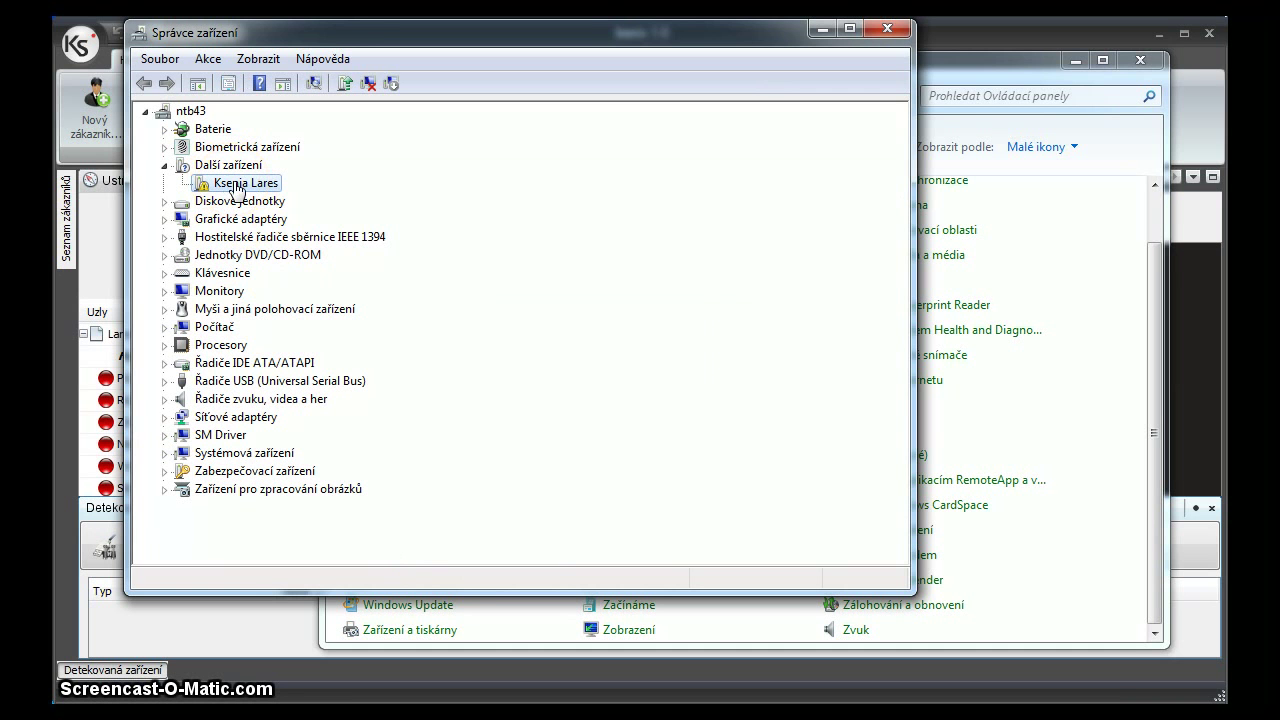
right_click(237, 189)
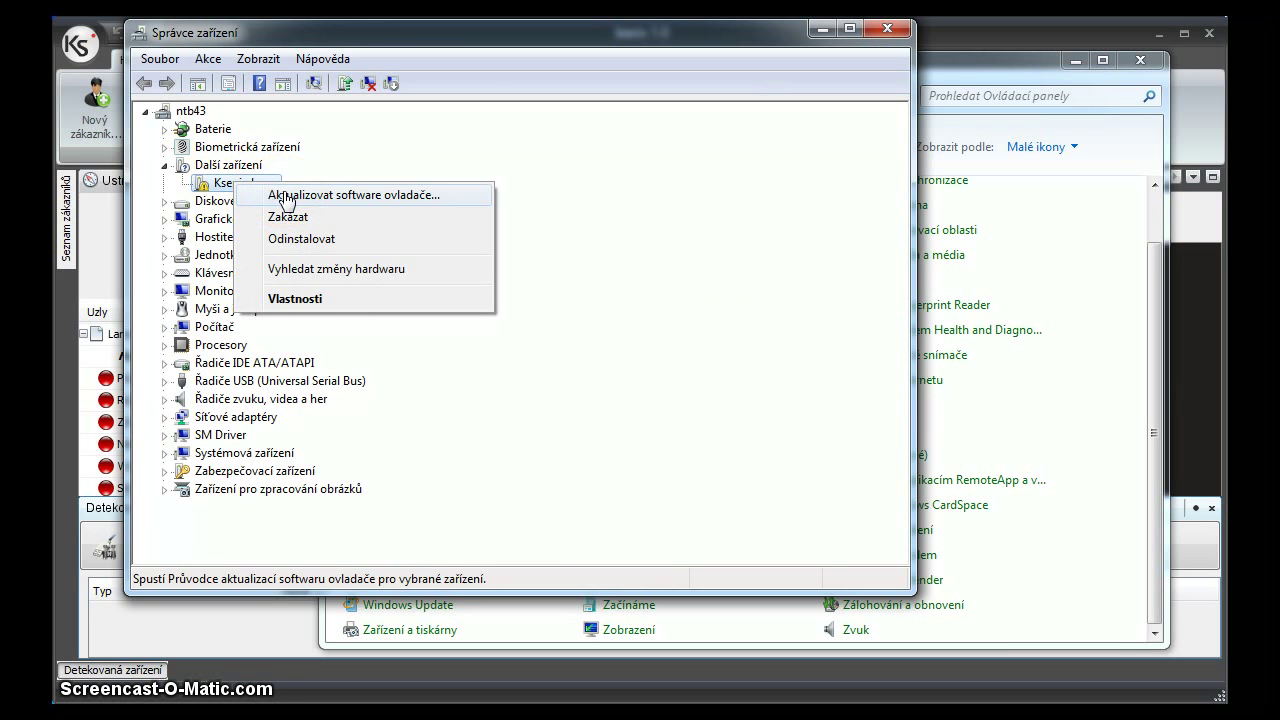
left_click(260, 203)
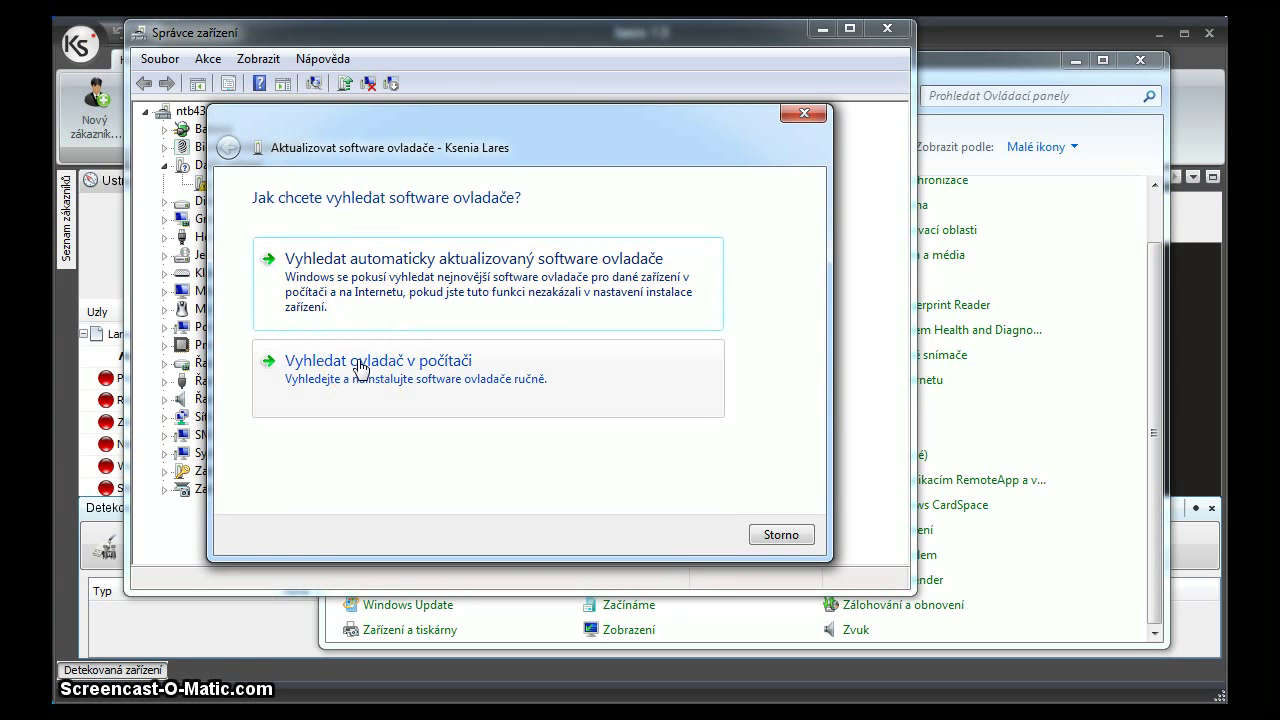
Choose to browse the computer for the driver and open the folder browser.
left_click(360, 368)
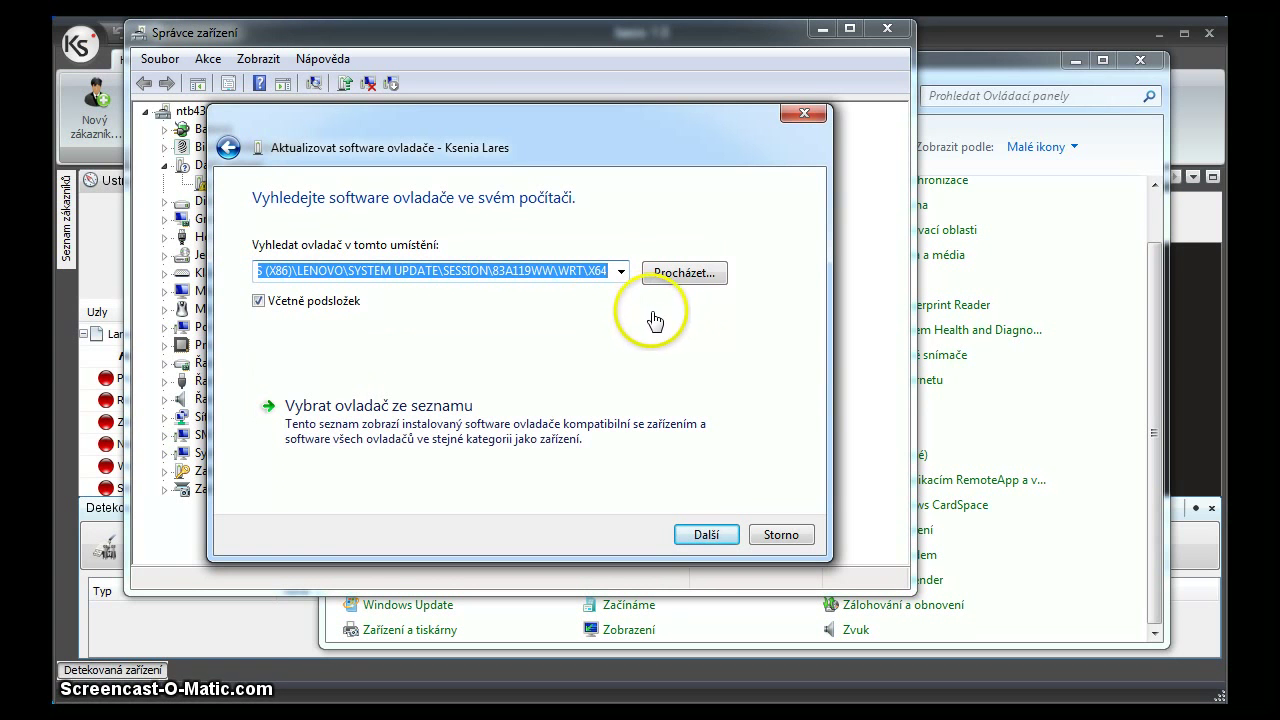
left_click(677, 281)
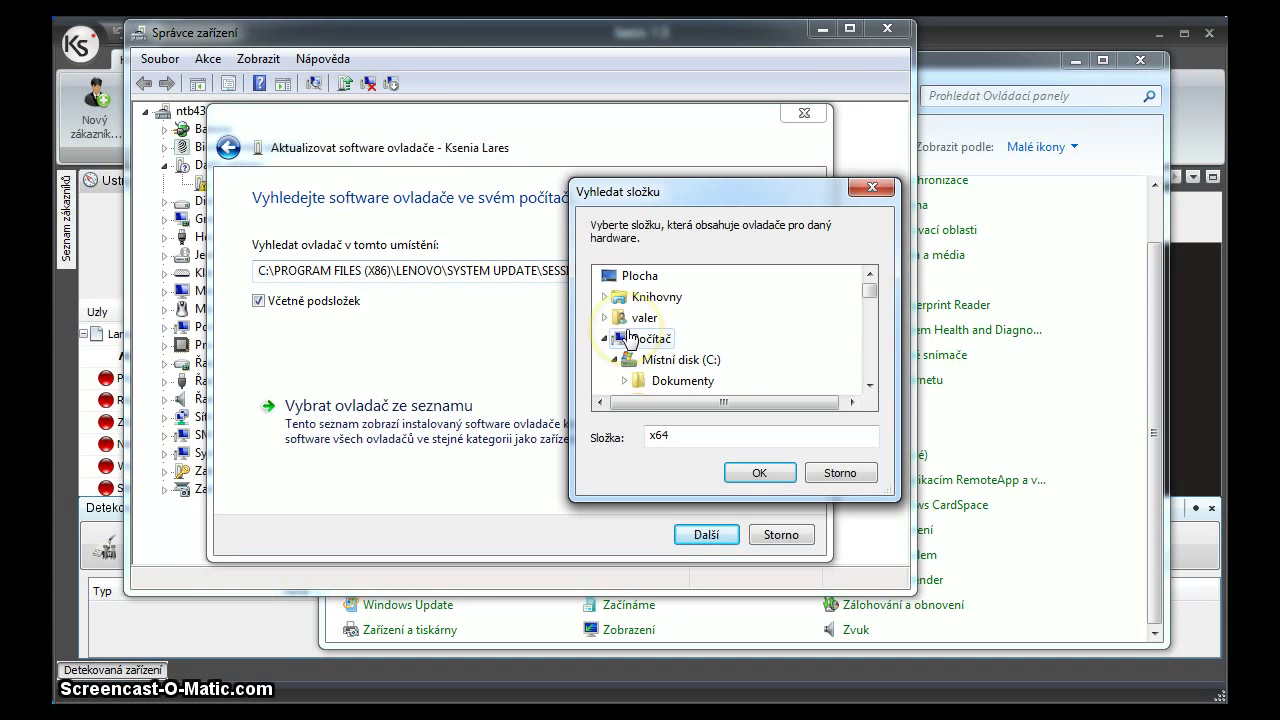
left_click(869, 386)
left_click(869, 386)
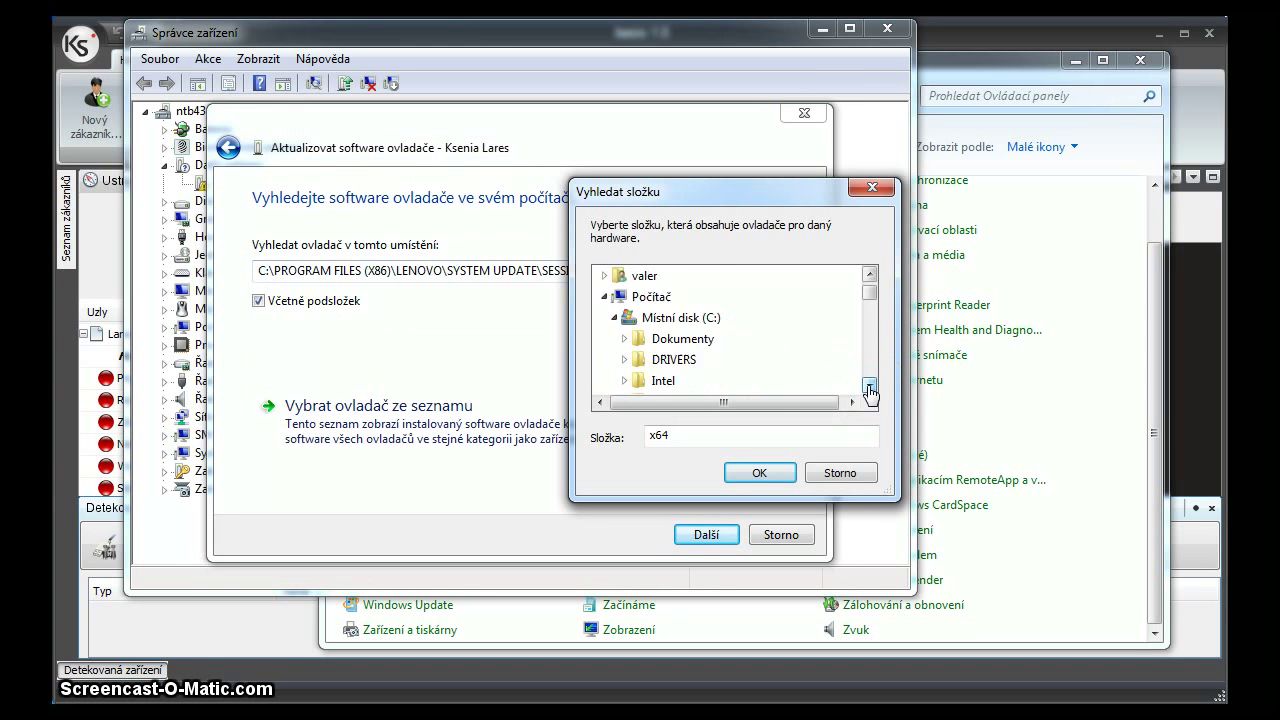
left_click(869, 386)
left_click(869, 386)
left_click(869, 386)
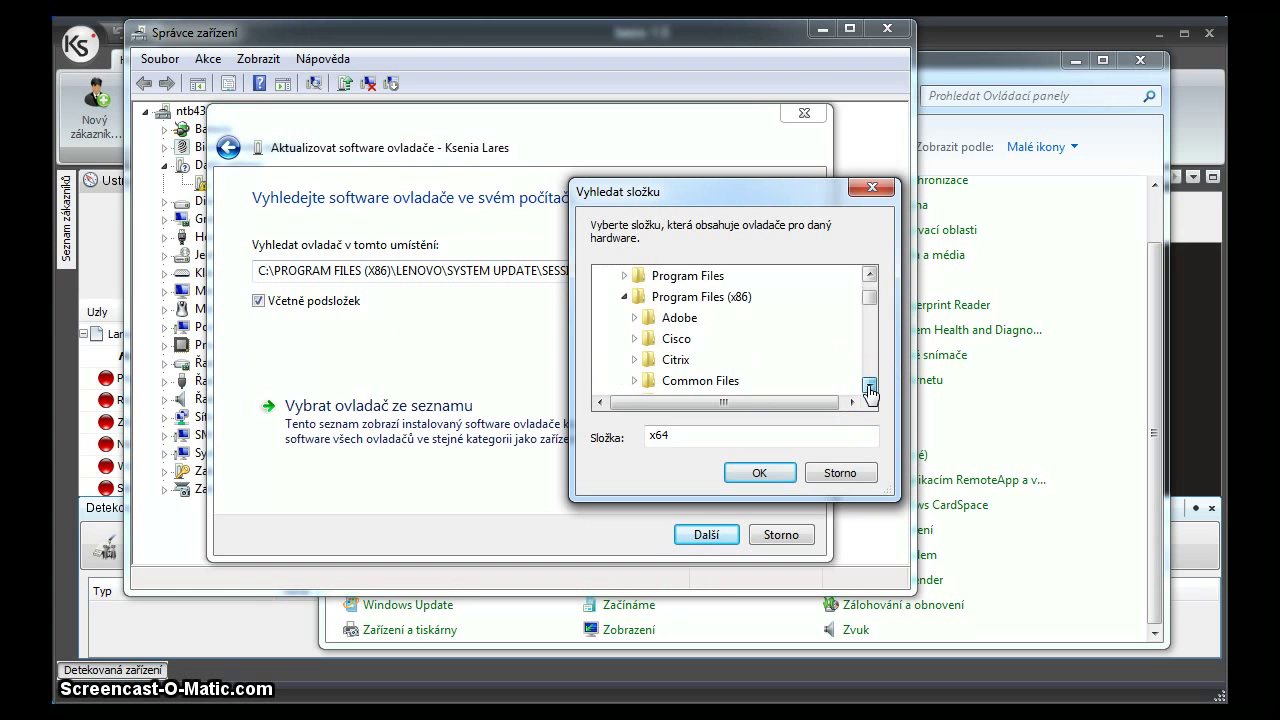
left_click(869, 386)
left_click(869, 386)
left_click(869, 386)
left_click(869, 386)
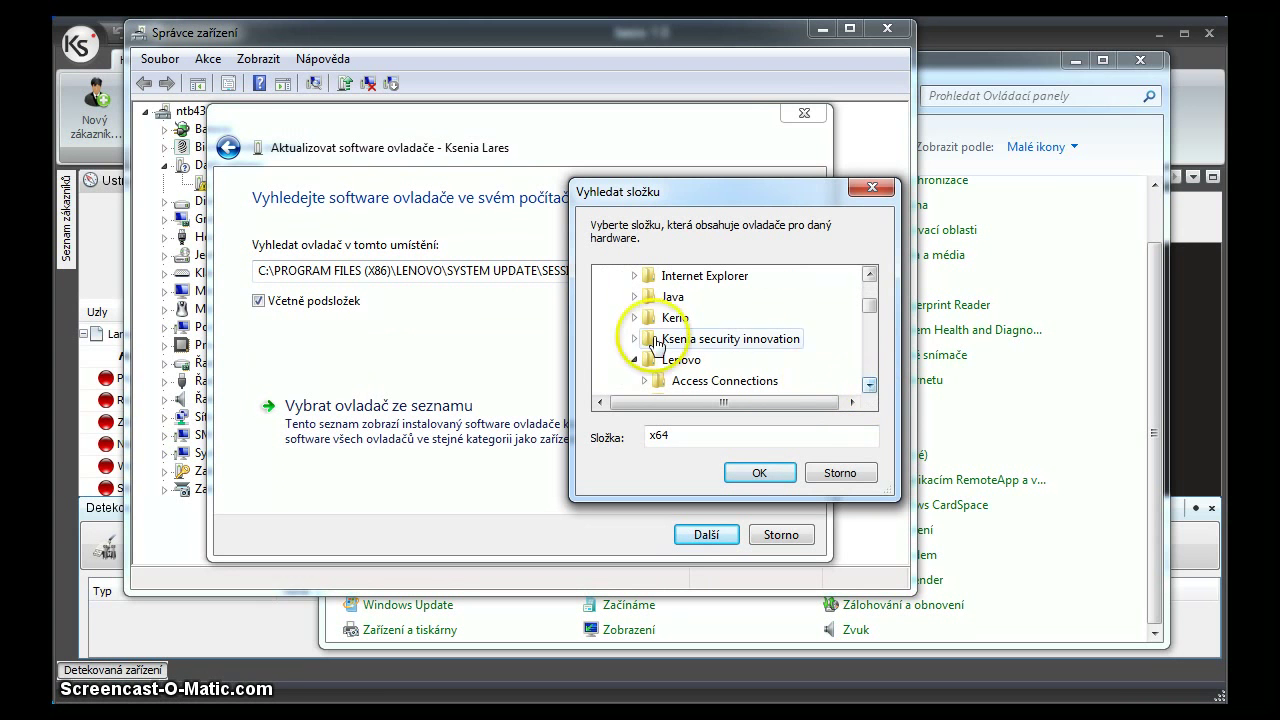
Pick Program Files (x86)\Ksenia security innovation\Drivers\Windows as driver location and start installation.
left_click(635, 339)
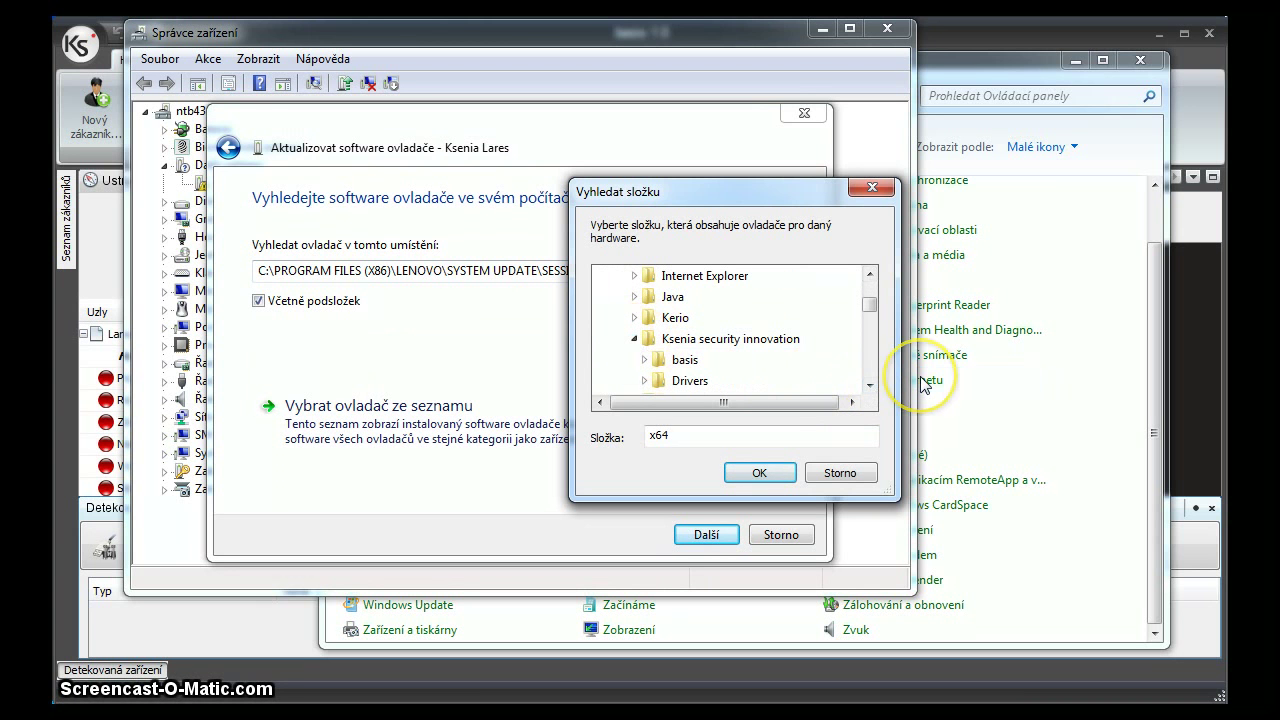
scroll(920, 381, "down", 1)
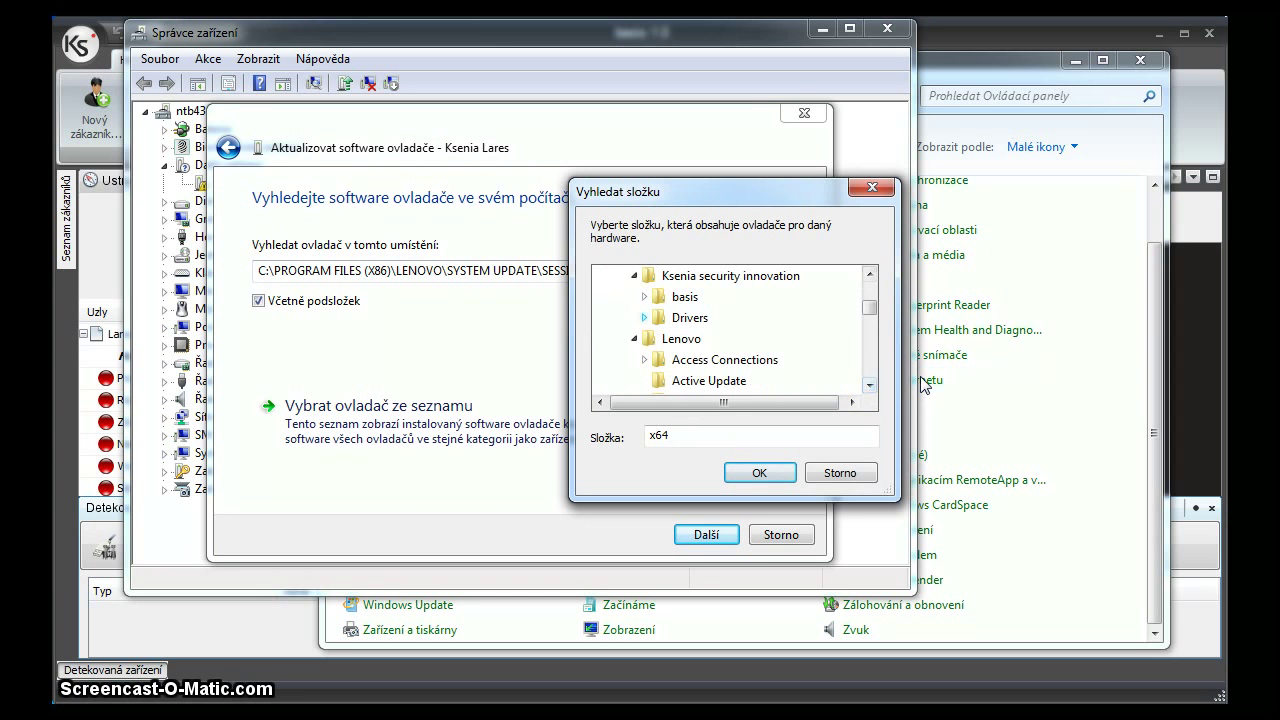
left_click(644, 317)
left_click(706, 338)
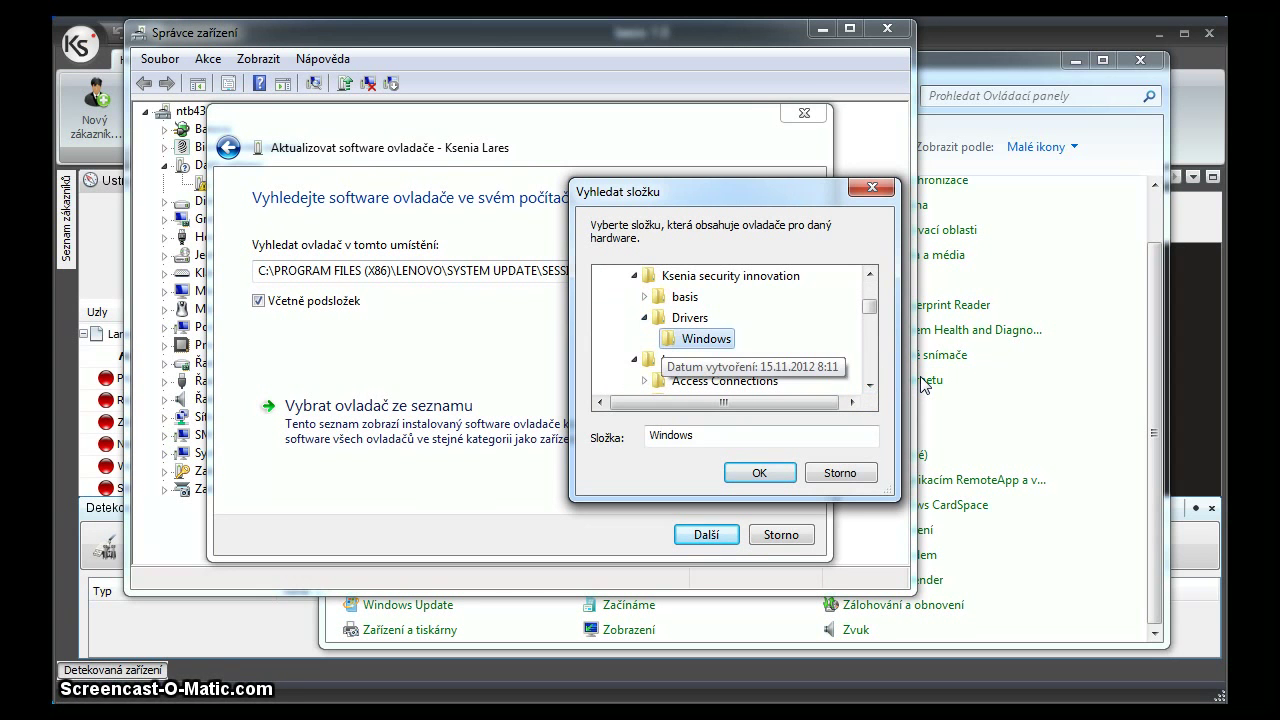
left_click(760, 473)
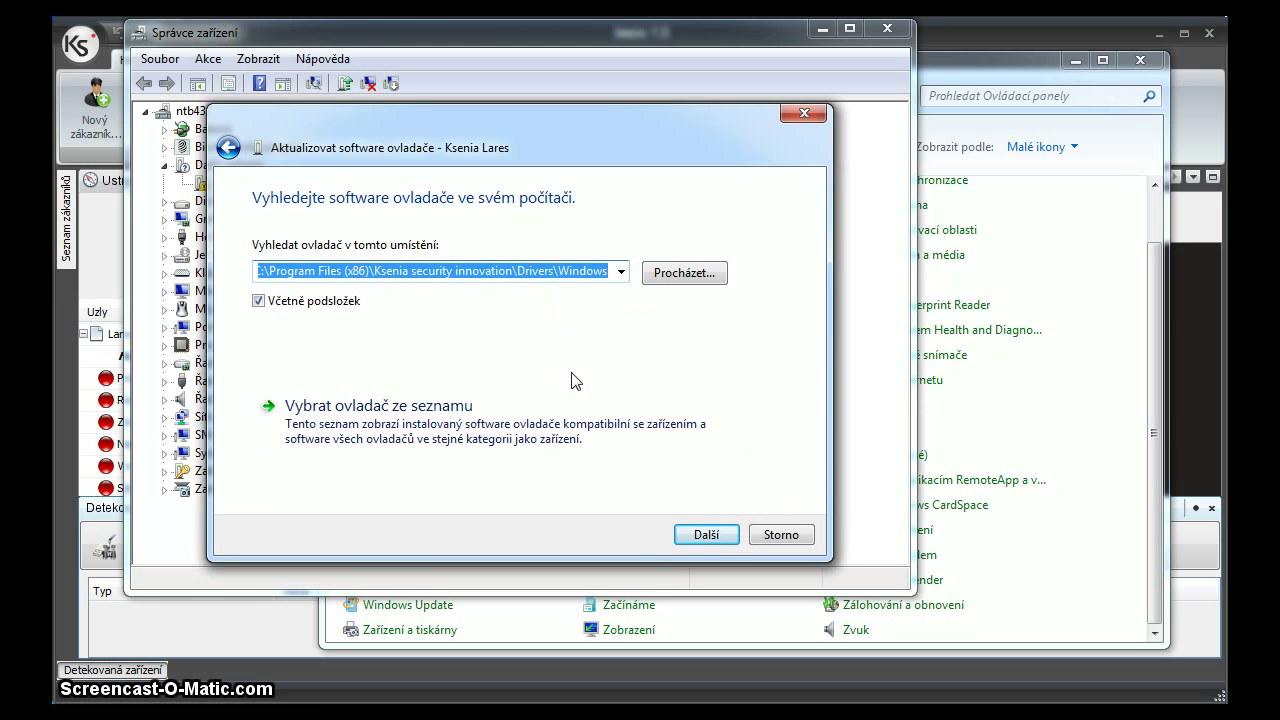
left_click(703, 532)
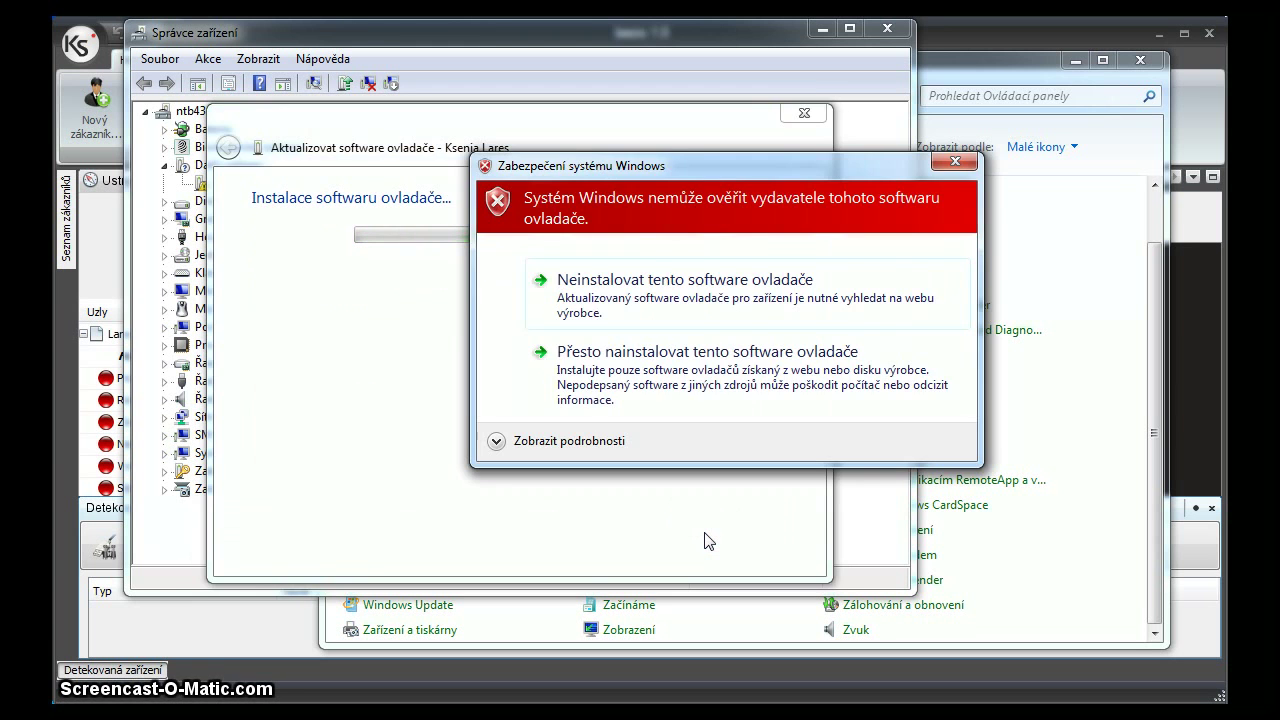
Install the unverified driver anyway, close Device Manager and Control Panel, and detect devices again.
left_click(705, 352)
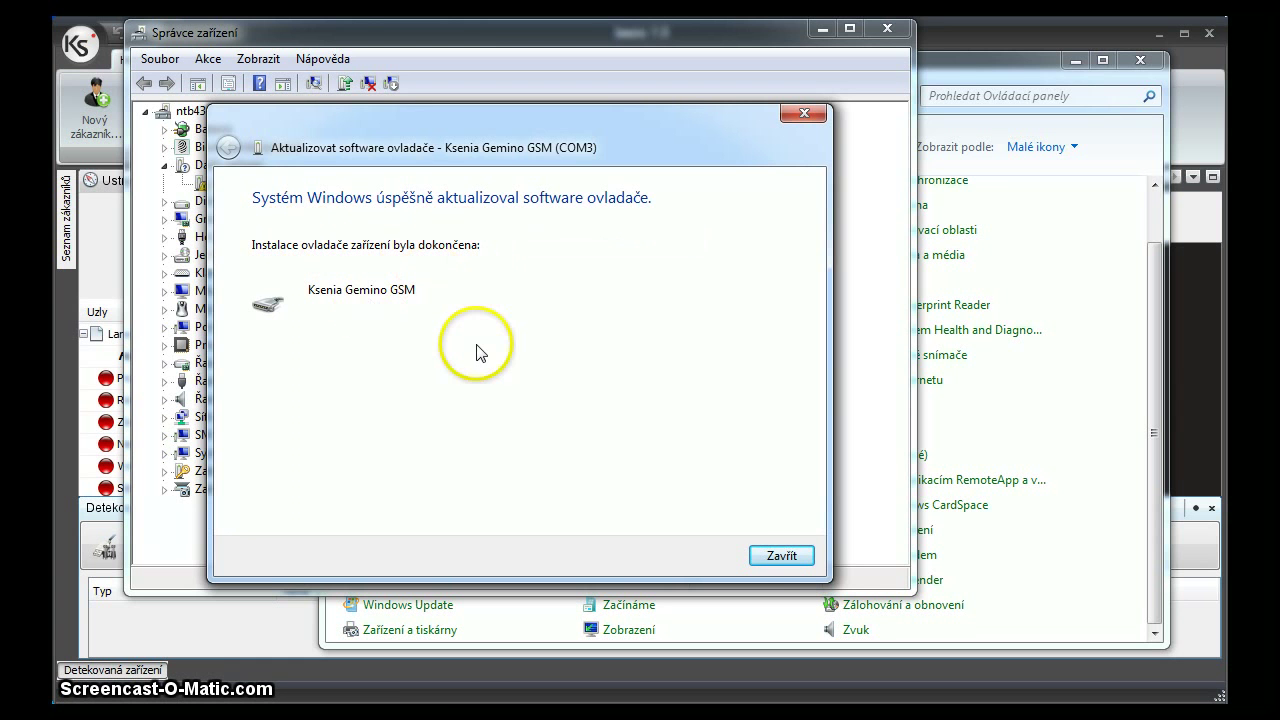
left_click(788, 556)
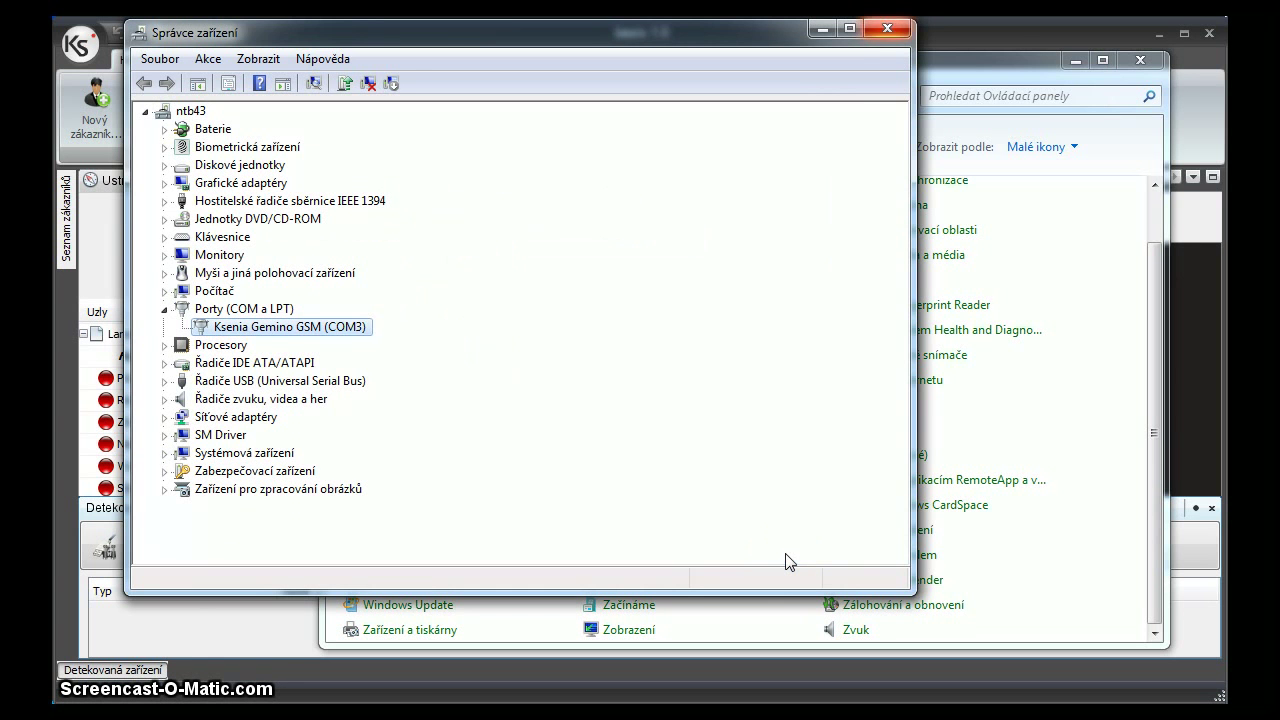
left_click(884, 28)
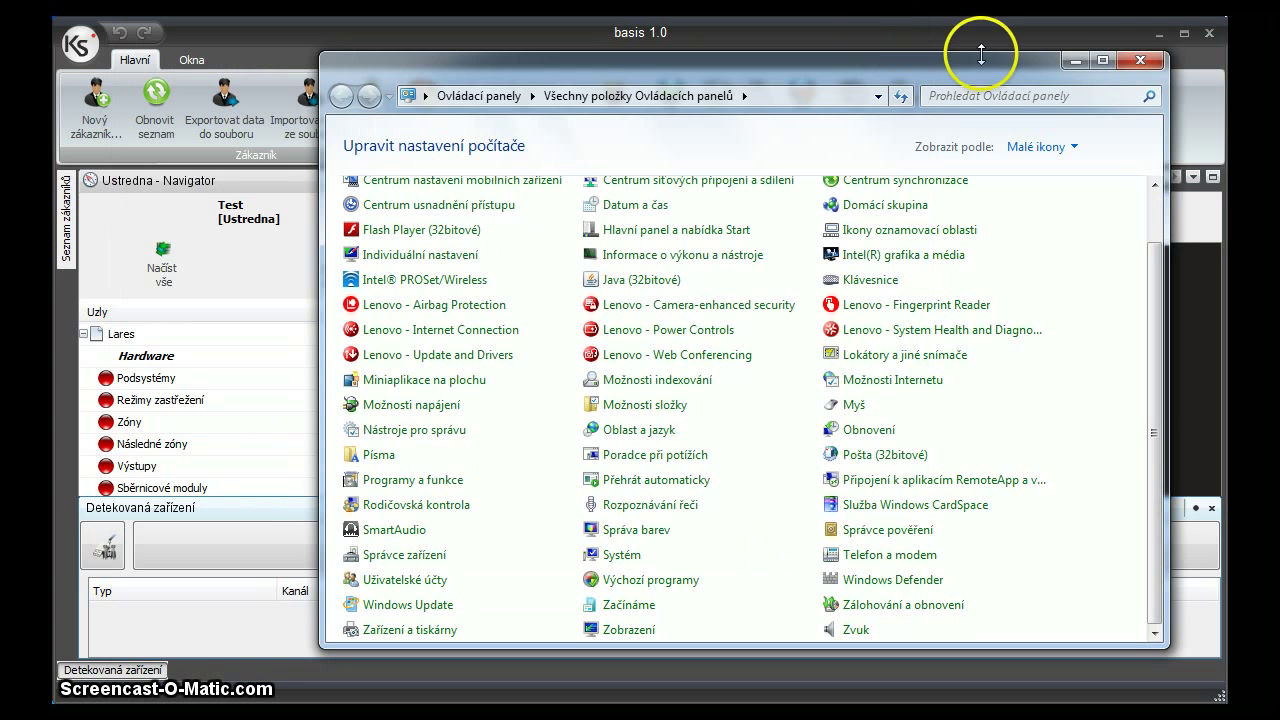
left_click(1141, 62)
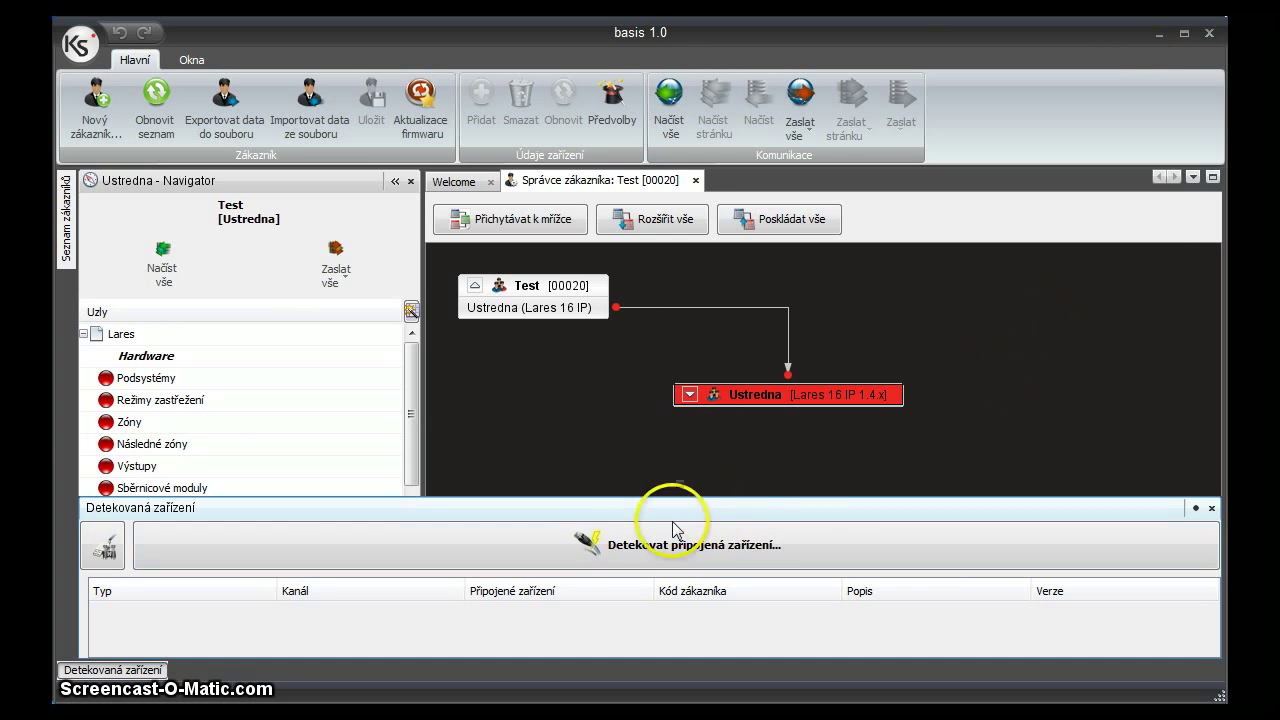
left_click(605, 542)
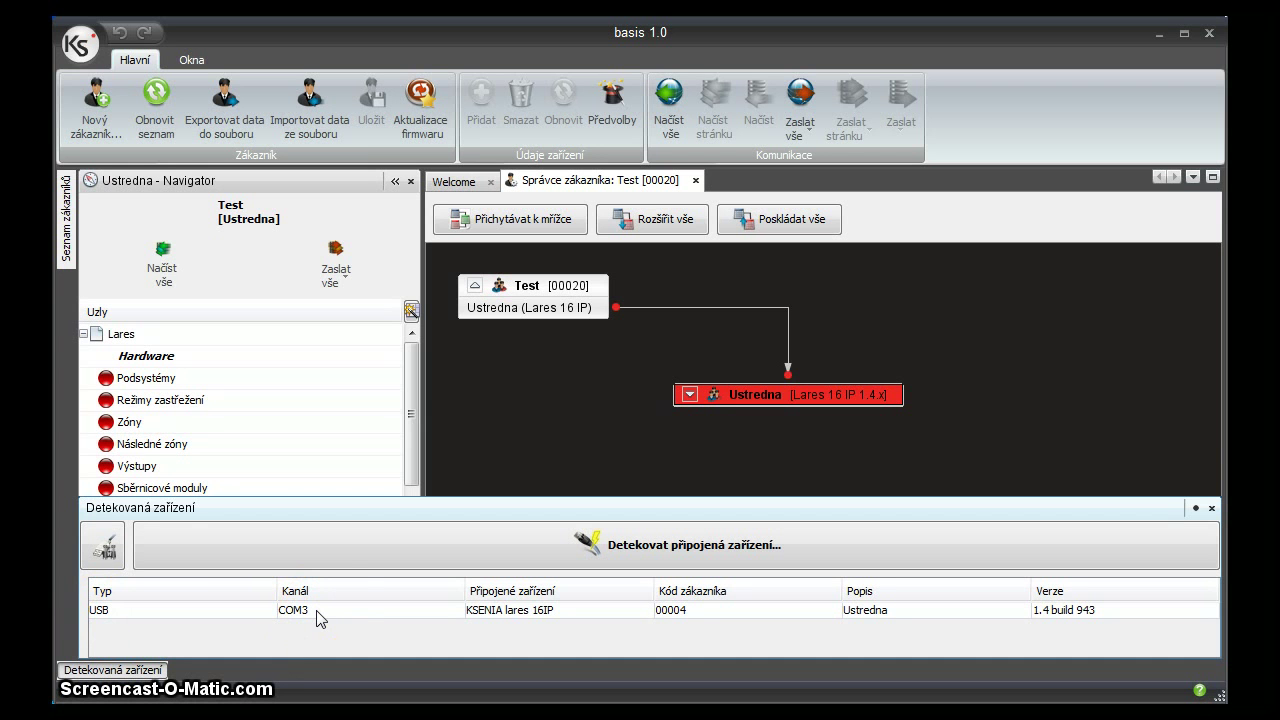
Select the detected KSENIA lares 16IP entry on USB COM3.
left_click(337, 610)
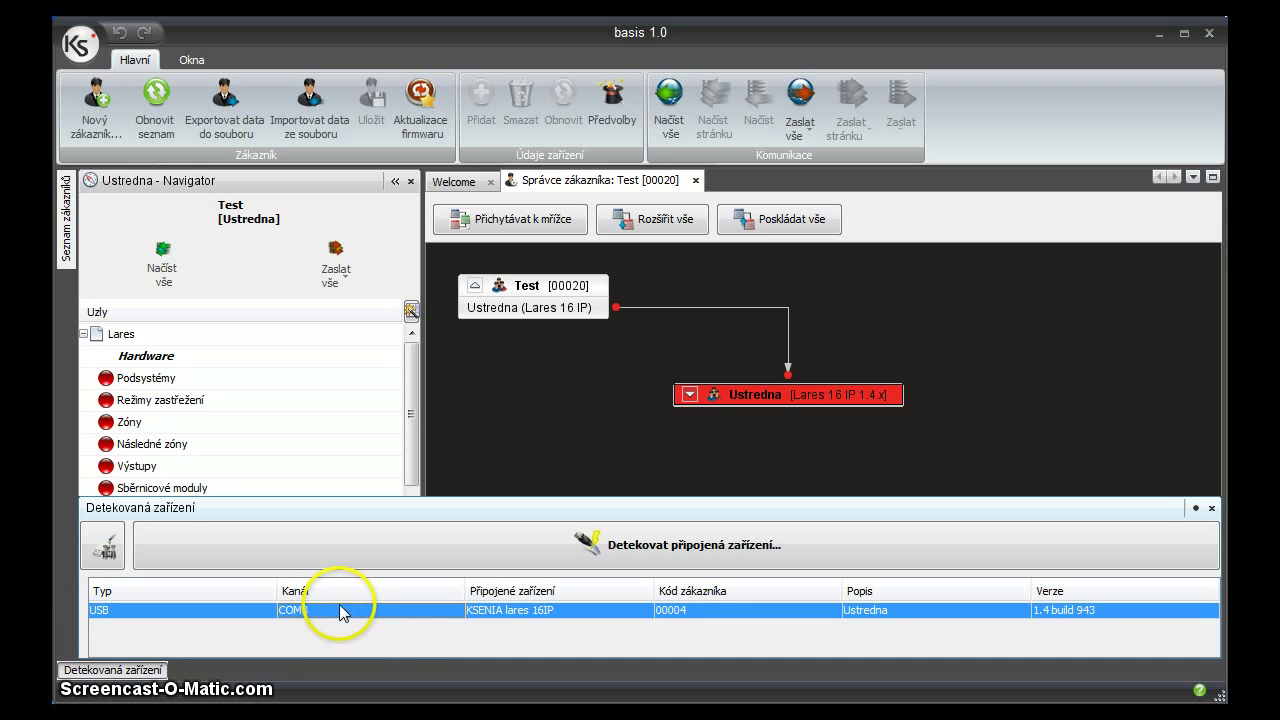
Open Ústředna on-line from the navigator tree and read the GSM signal, 18/31 on Vodafone CZ.
left_click(400, 402)
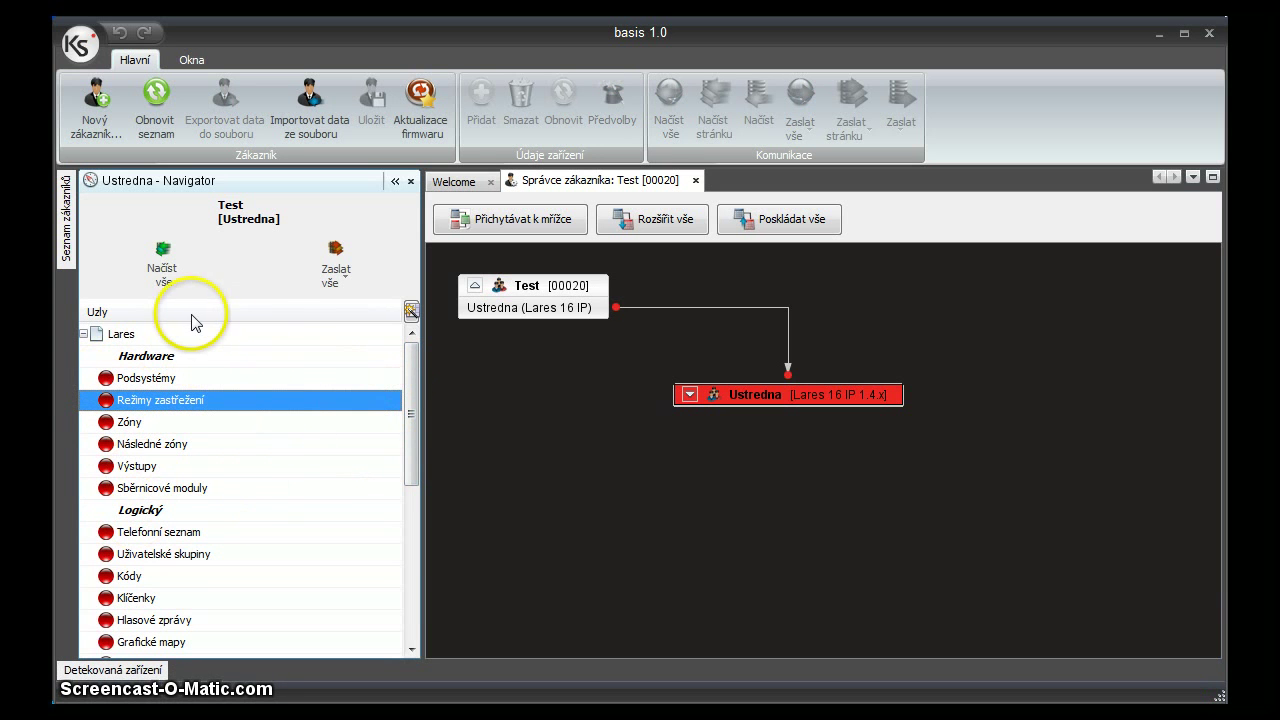
left_click_drag(414, 358, 412, 503)
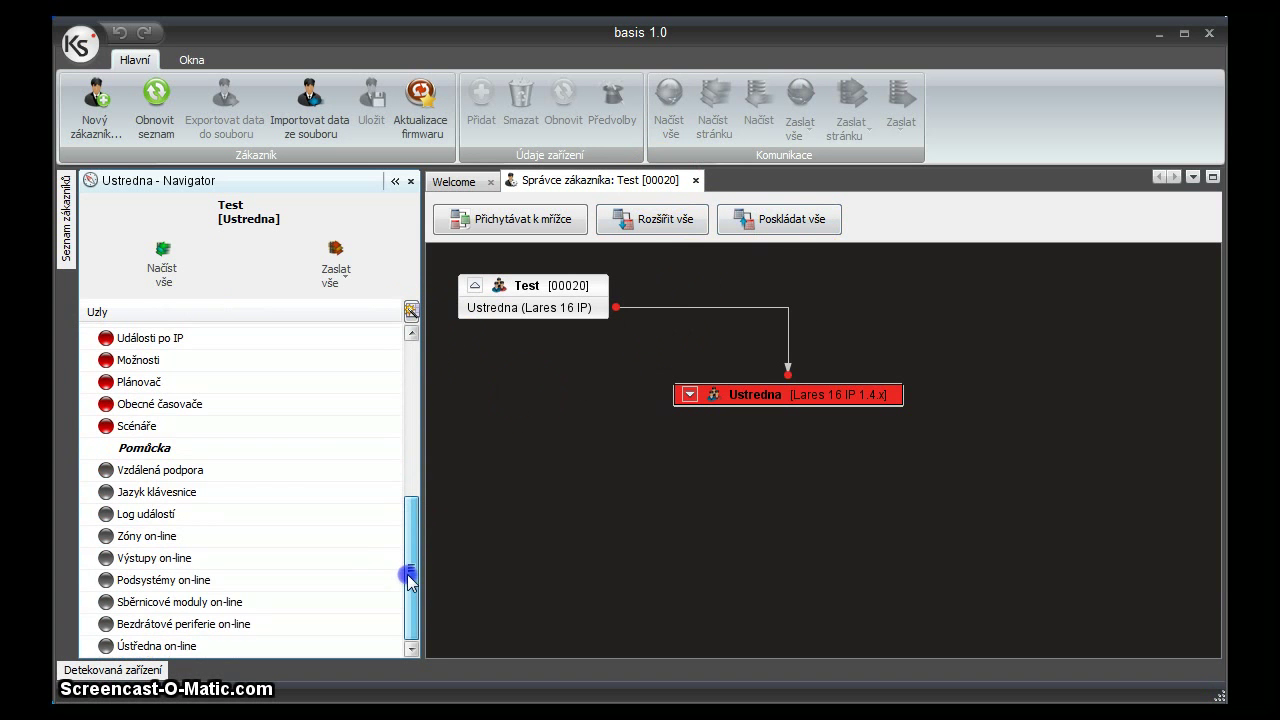
mouse_move(410, 577)
left_mouse_down()
mouse_move(410, 410)
mouse_move(408, 563)
left_mouse_up()
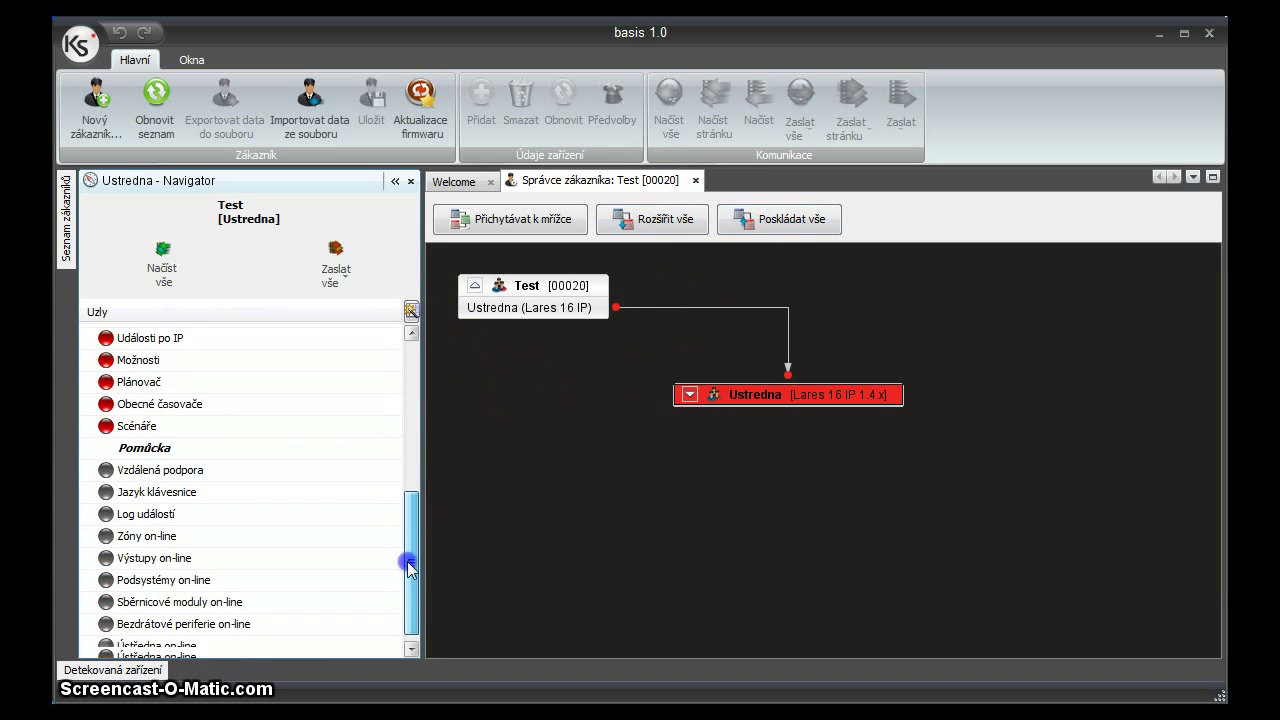
double_click(169, 646)
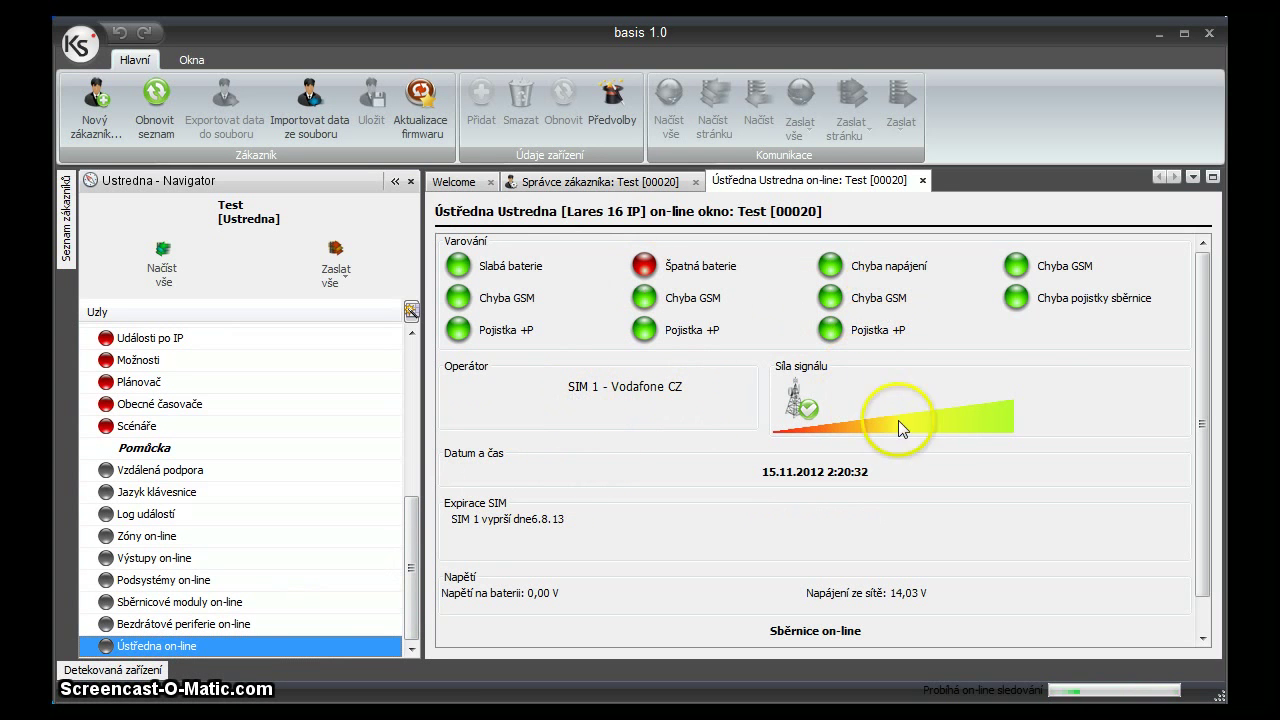
mouse_move(1020, 418)
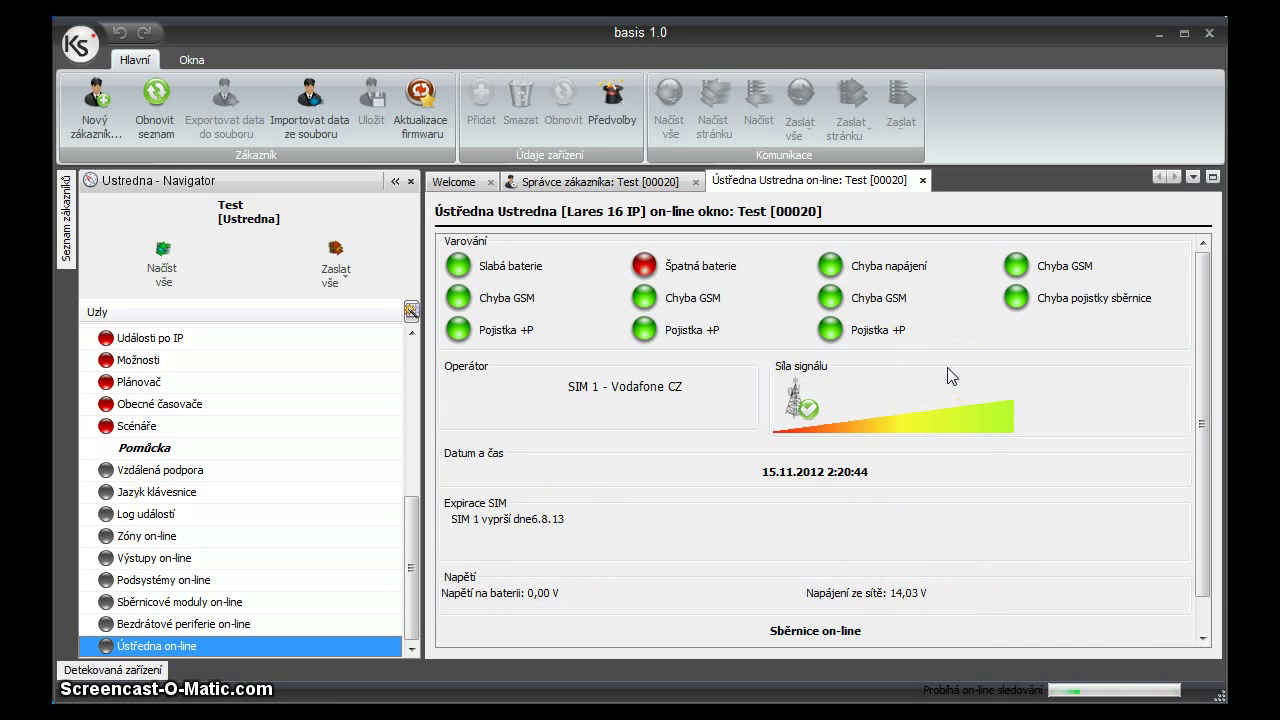
mouse_move(947, 367)
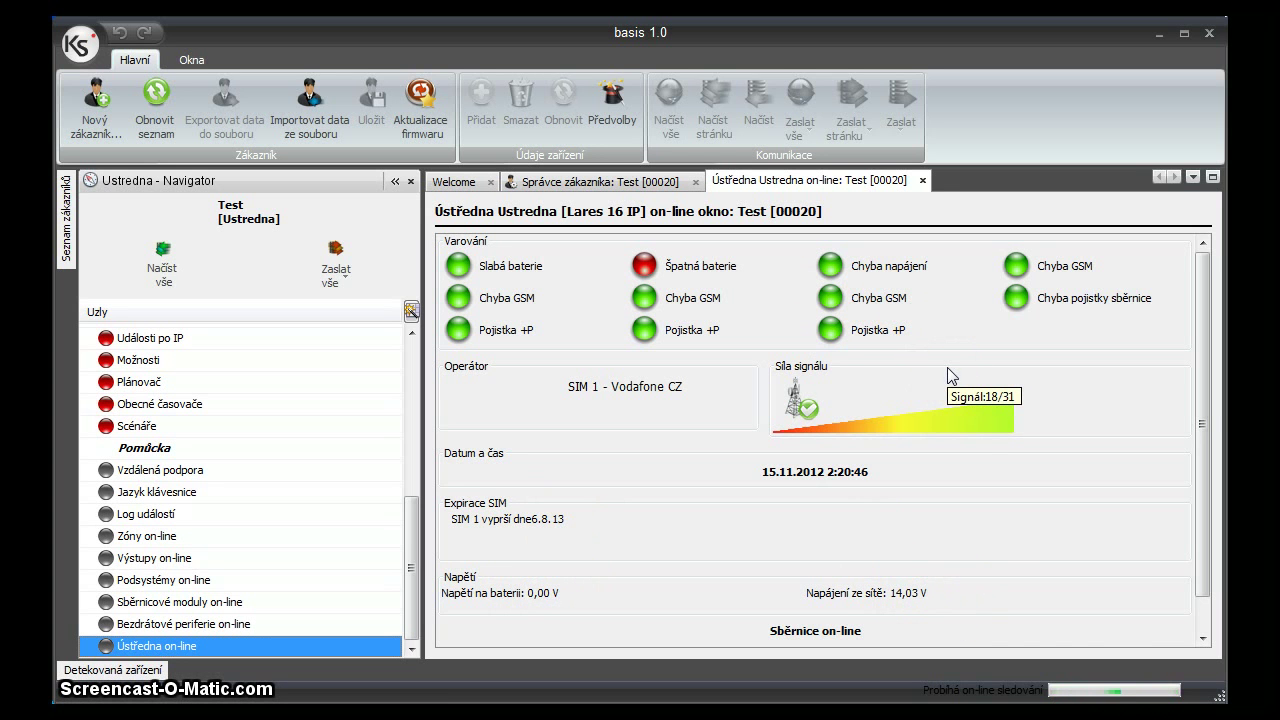